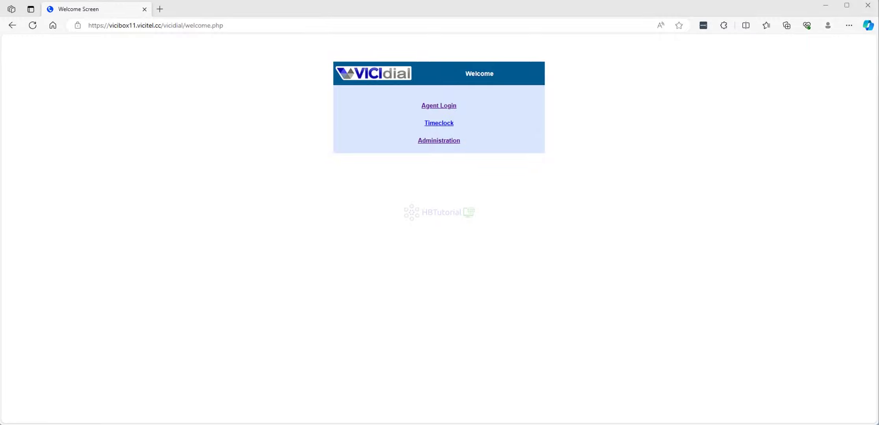
- Open the Real-Time Main Report from the Administration reports section
left_click(445, 145)
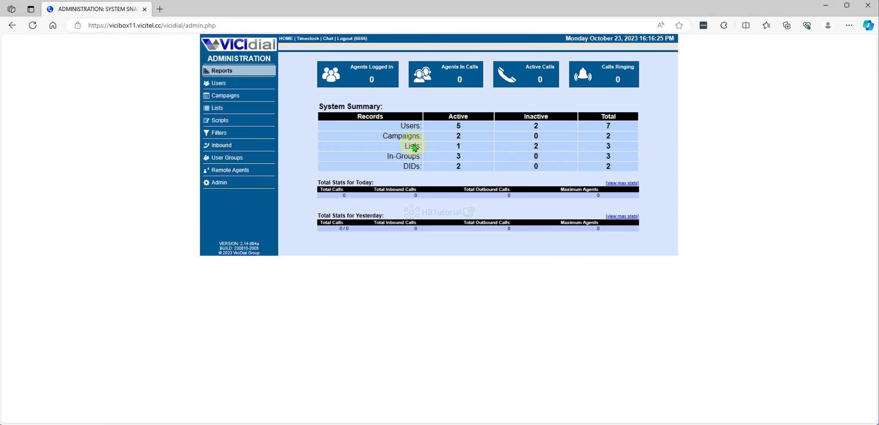
left_click(222, 73)
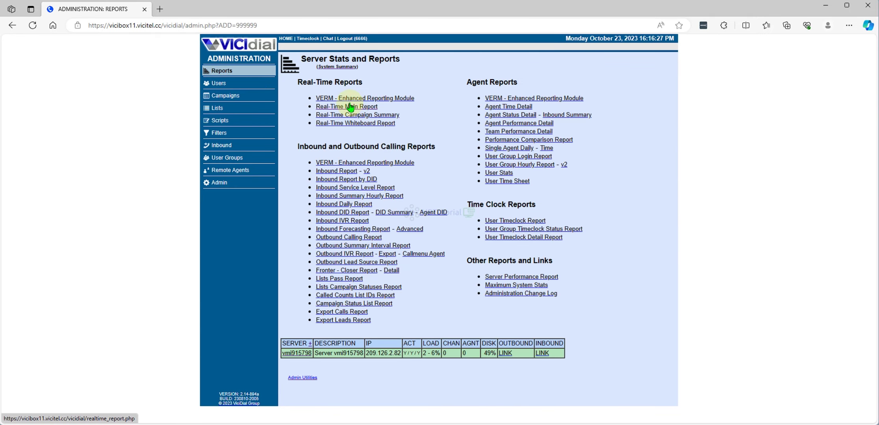
left_click(350, 107)
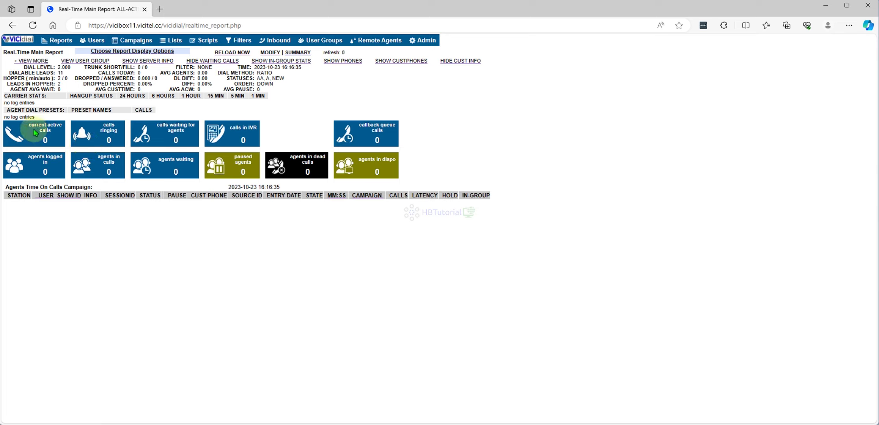
- Look over the report's 'no log entries' text, then bring up the Admin settings overview
left_click_drag(10, 117, 43, 117)
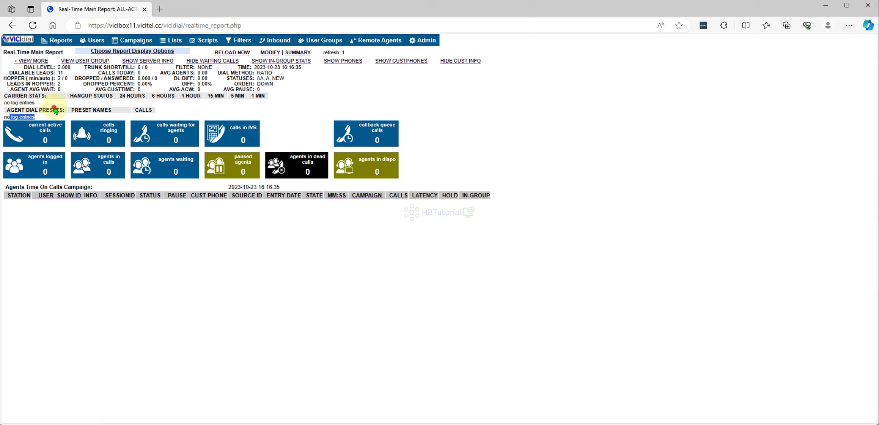
left_click_drag(4, 118, 146, 120)
left_click(187, 119)
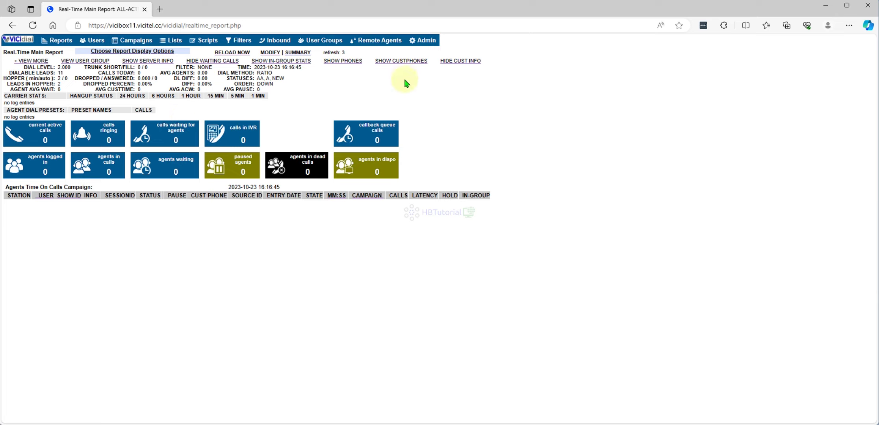
left_click(419, 40)
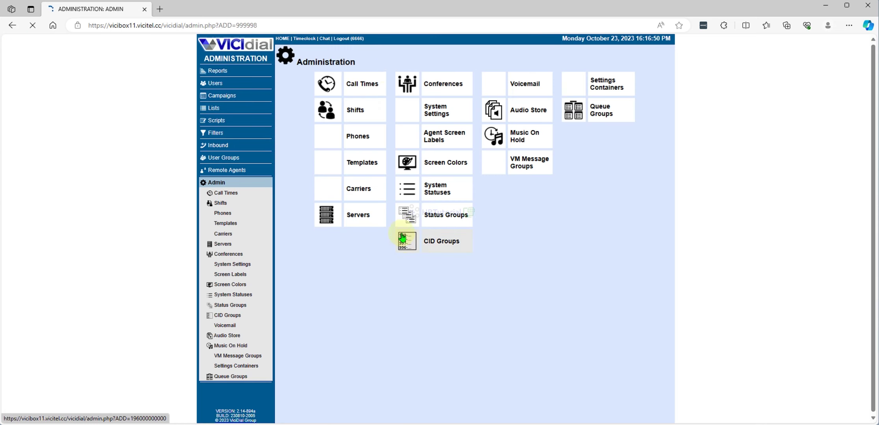
- Open the System Statuses list and scroll through the statuses, highlighting the Busy description
left_click(441, 196)
scroll(263, 232, "down", 4)
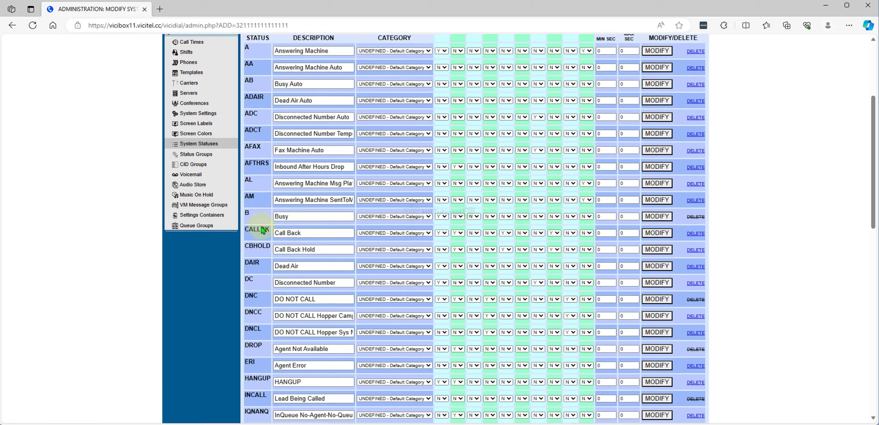
double_click(295, 214)
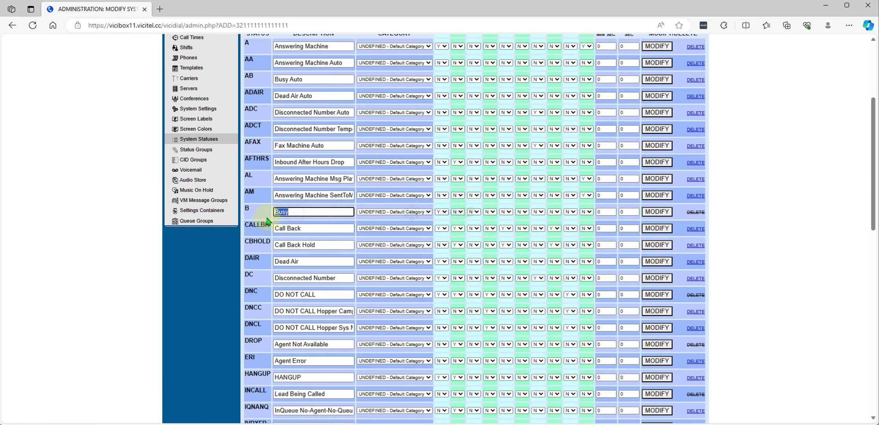
scroll(280, 229, "down", 1)
scroll(280, 230, "up", 4)
scroll(278, 233, "down", 6)
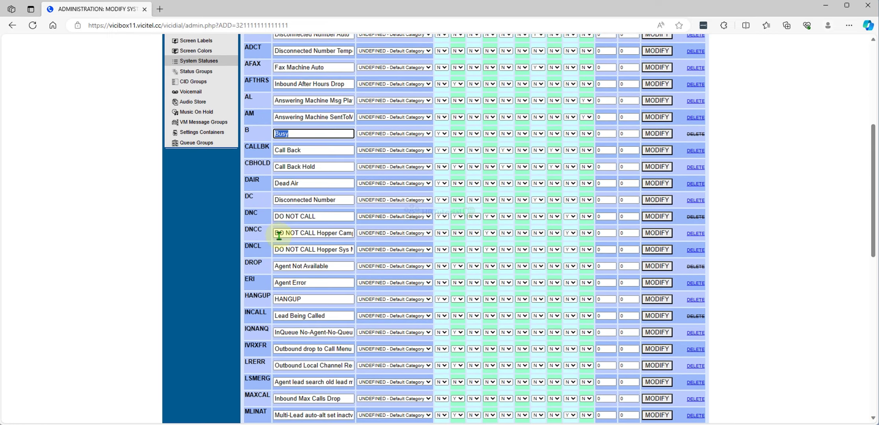
scroll(280, 236, "up", 4)
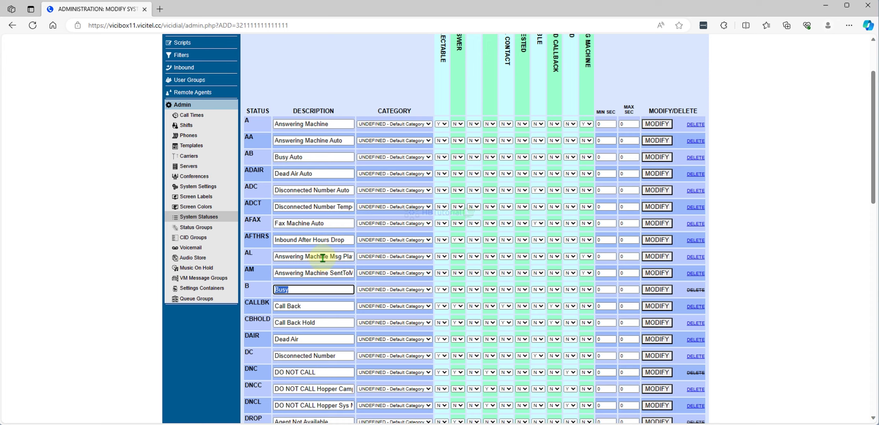
scroll(324, 258, "down", 15)
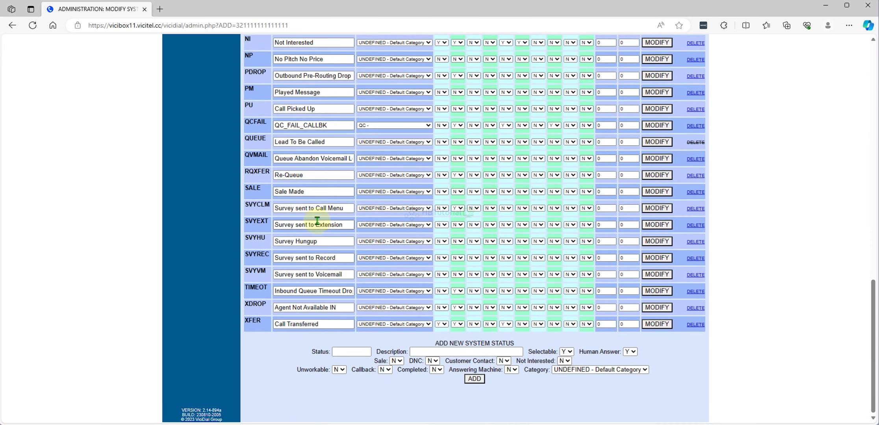
- Highlight the SALE status code and its 'Sale Made' description
left_click(327, 192)
double_click(252, 188)
left_click(293, 199)
left_click_drag(333, 194, 216, 199)
- Open the Reports section in a new browser tab
scroll(276, 201, "up", 20)
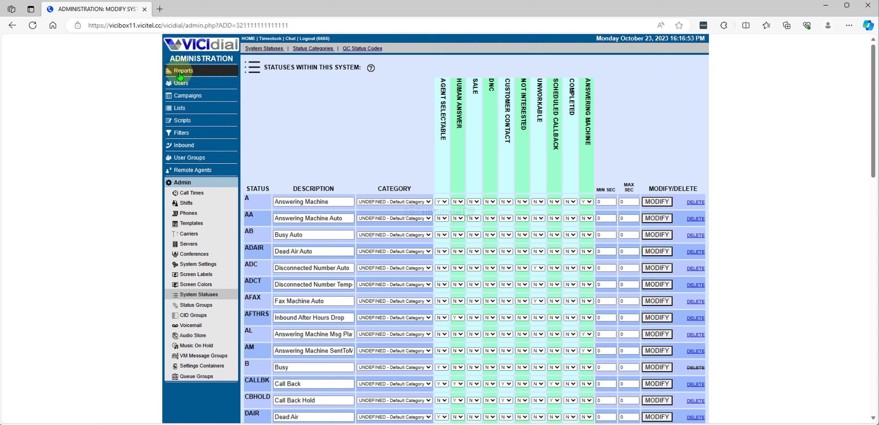
right_click(182, 74)
left_click(201, 79)
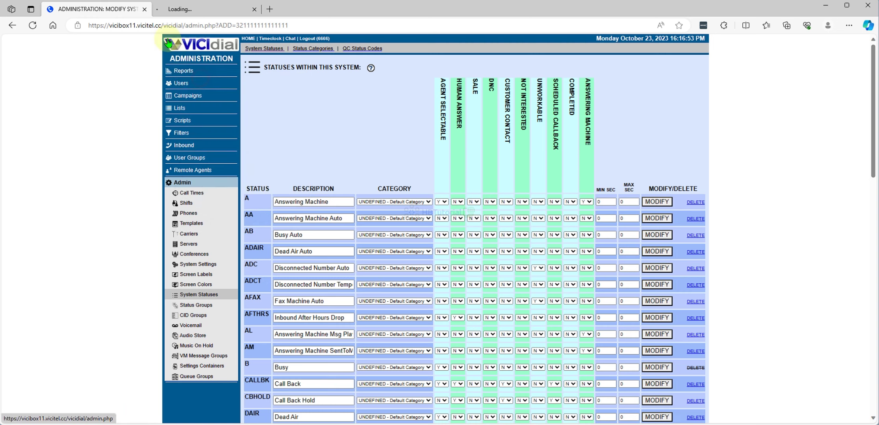
- Show the Real-Time Main Report in the new tab, then go back to the System Statuses tab
left_click(176, 9)
left_click(344, 108)
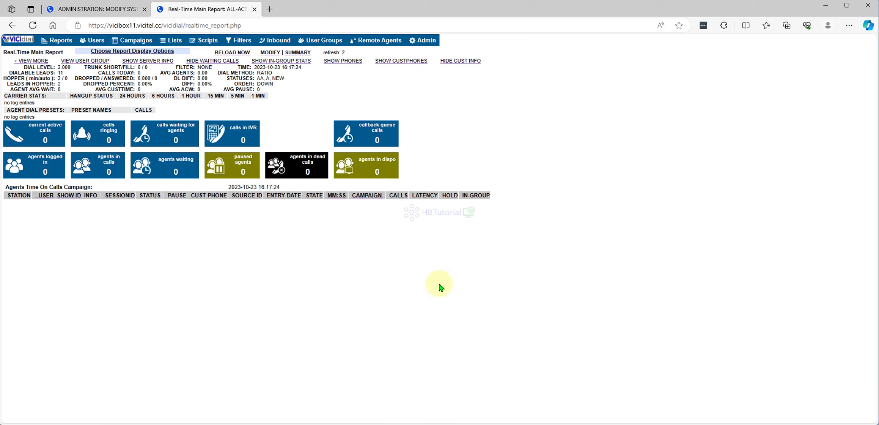
left_click_drag(11, 113, 24, 120)
key("ctrl+a")
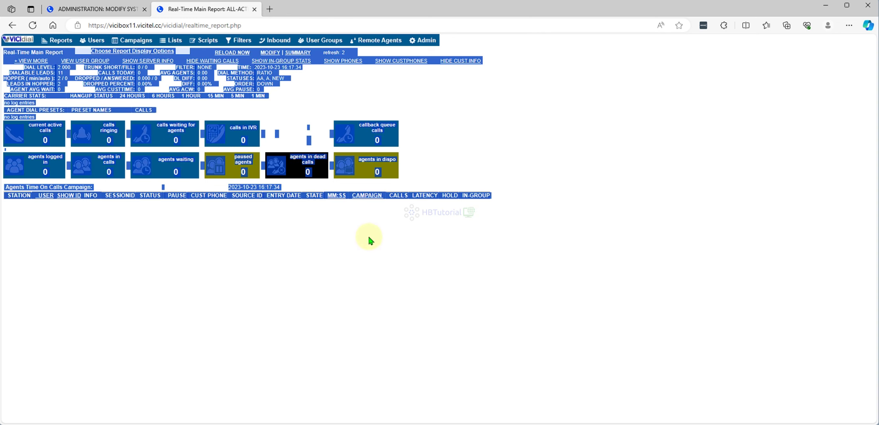
left_click(292, 98)
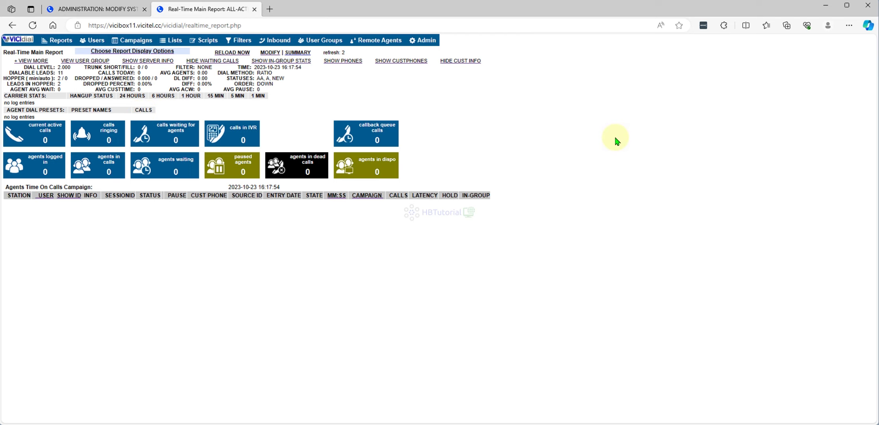
left_click(103, 10)
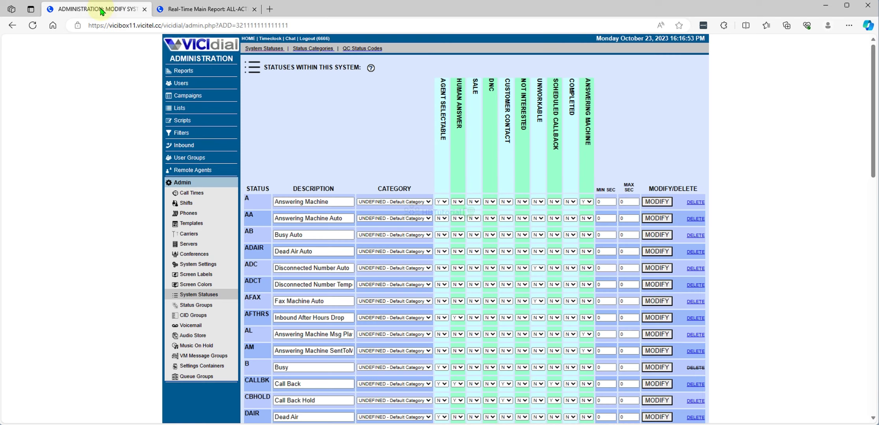
scroll(374, 166, "down", 8)
scroll(374, 165, "up", 8)
scroll(379, 167, "down", 15)
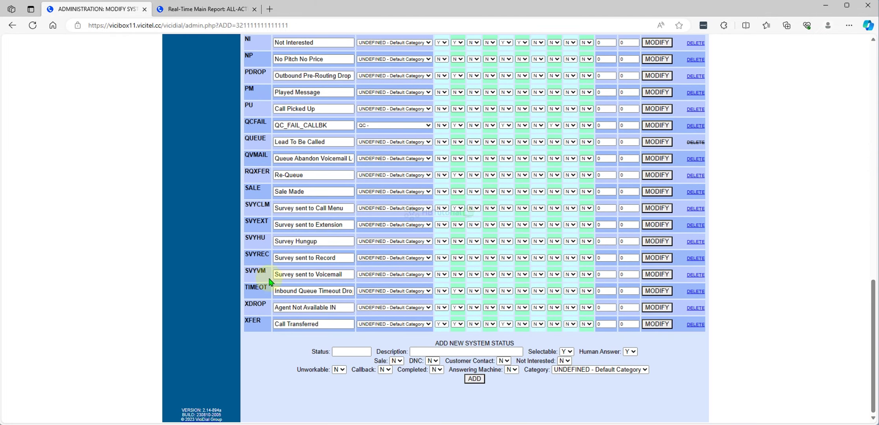
double_click(258, 188)
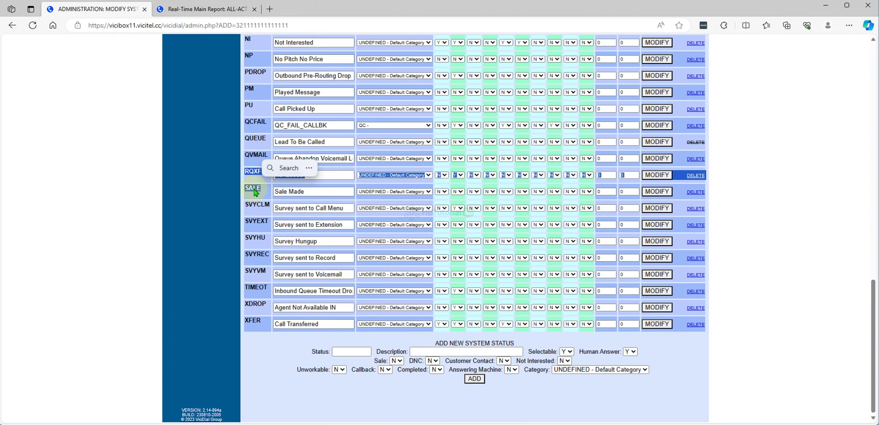
right_click(256, 191)
left_click(277, 195)
scroll(324, 260, "up", 15)
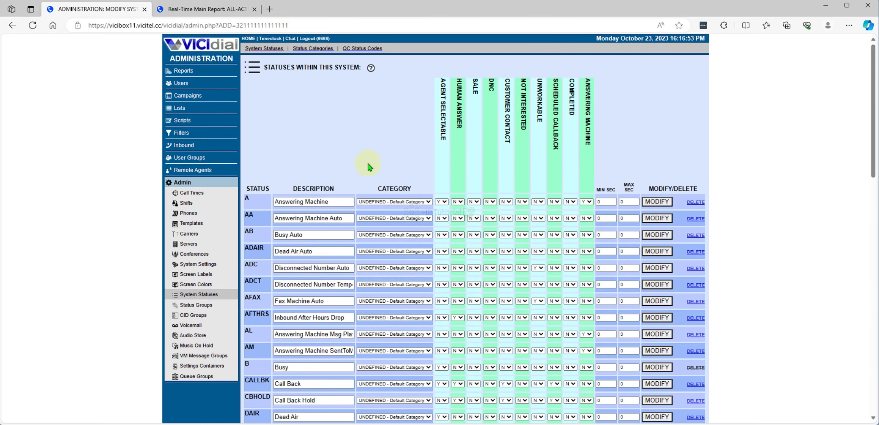
left_click(197, 9)
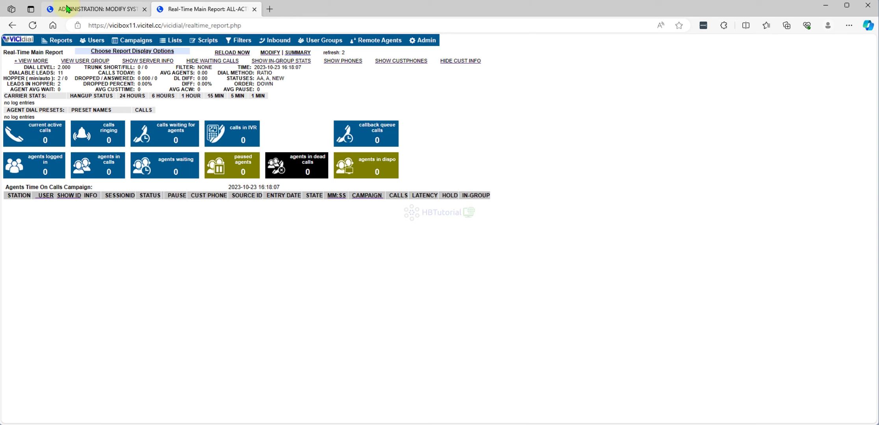
left_click(67, 8)
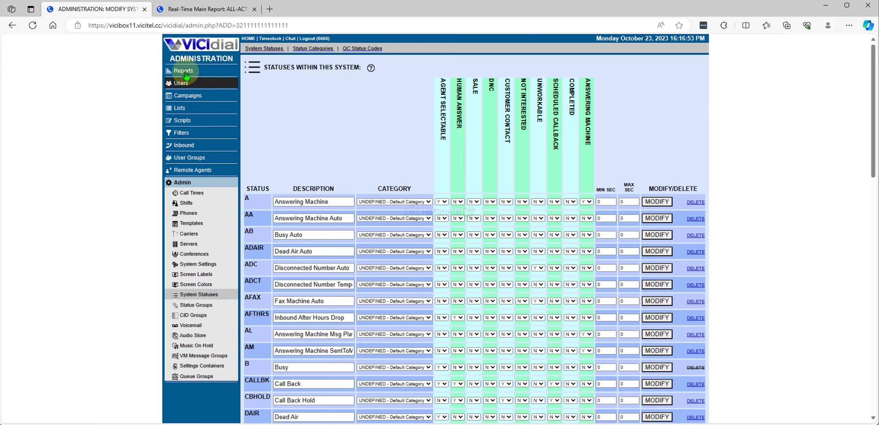
- Navigate through Admin and System Statuses to the Status Categories page
left_click(186, 48)
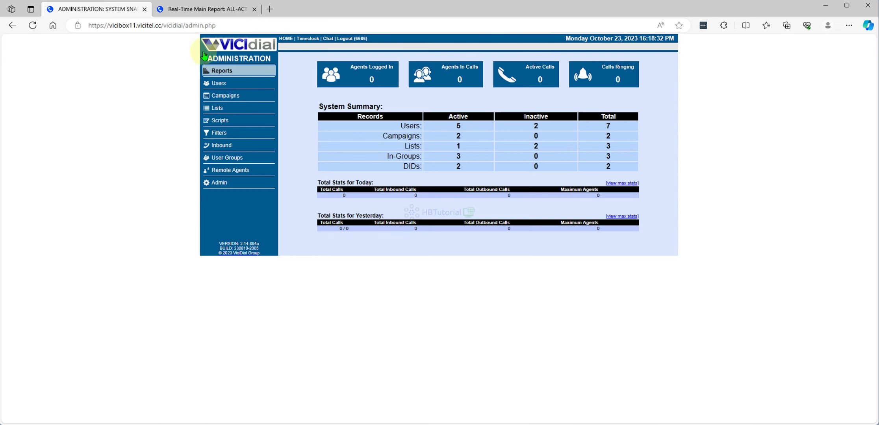
left_click(227, 184)
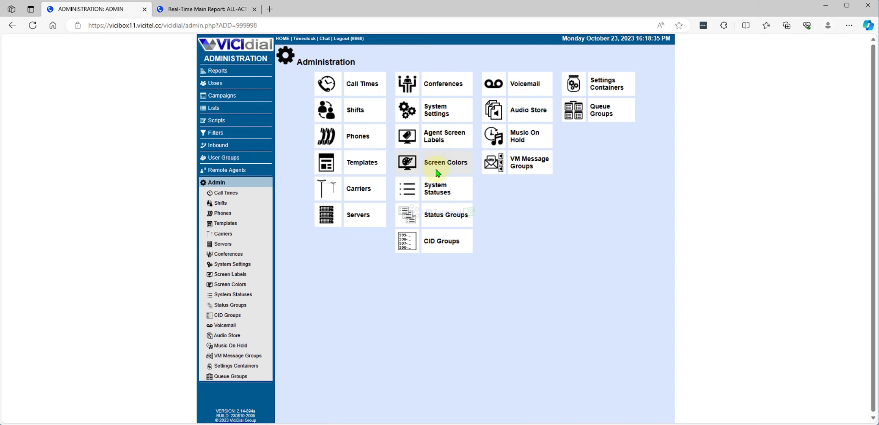
left_click(441, 194)
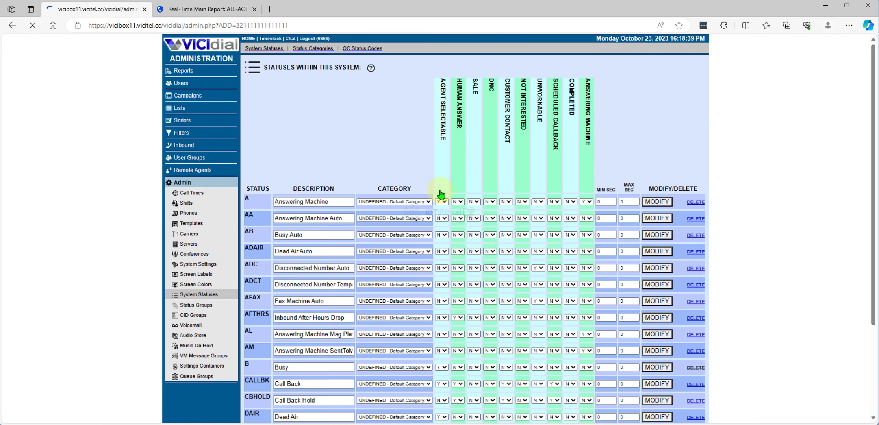
left_click(316, 50)
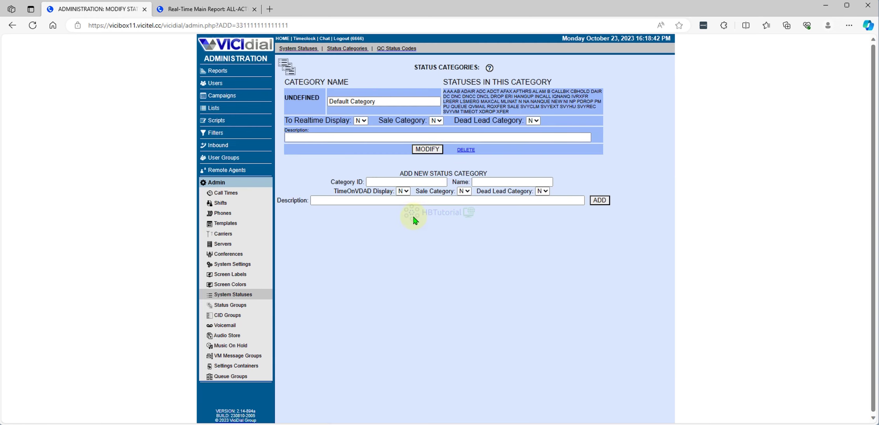
- Enter category ID SALE with name and description 'Sale Made'
left_click(400, 181)
type("SALE")
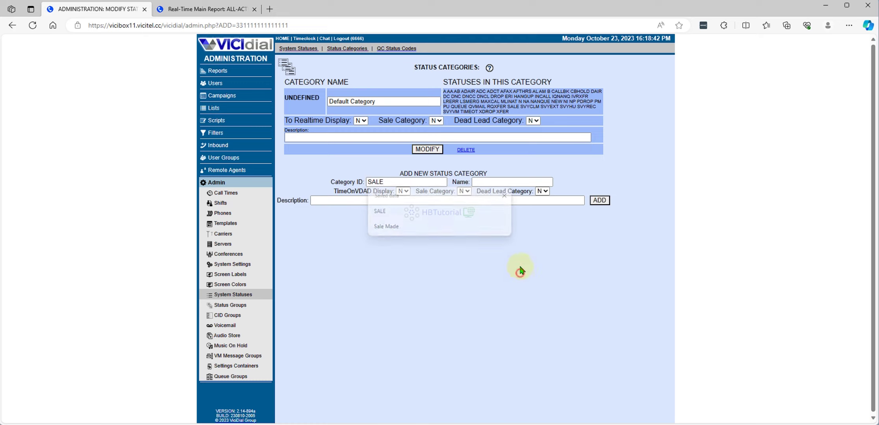
left_click(495, 185)
type("SALE")
left_click(508, 228)
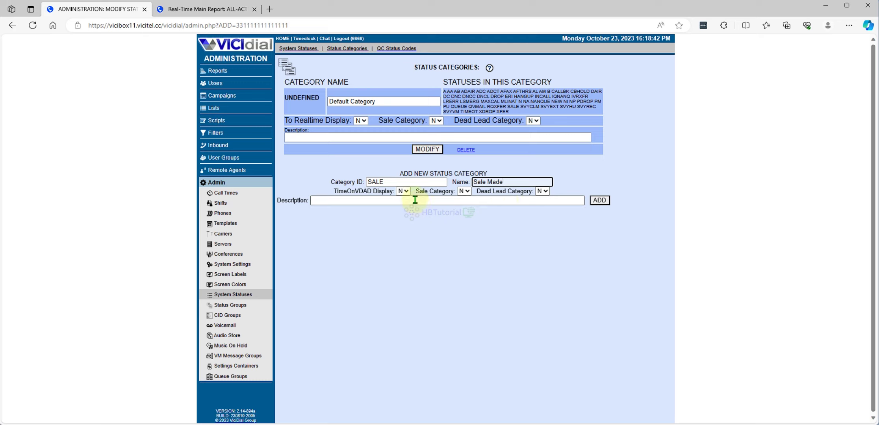
left_click_drag(514, 182, 448, 184)
key("ctrl+c")
left_click(400, 201)
key("ctrl+v")
- Set TimeOnVDAD Display, Sale Category and Dead Lead Category to Y, and add the category
left_click(403, 192)
left_click(404, 207)
left_click(466, 192)
left_click(464, 207)
left_click(543, 191)
left_click(542, 207)
left_click(608, 203)
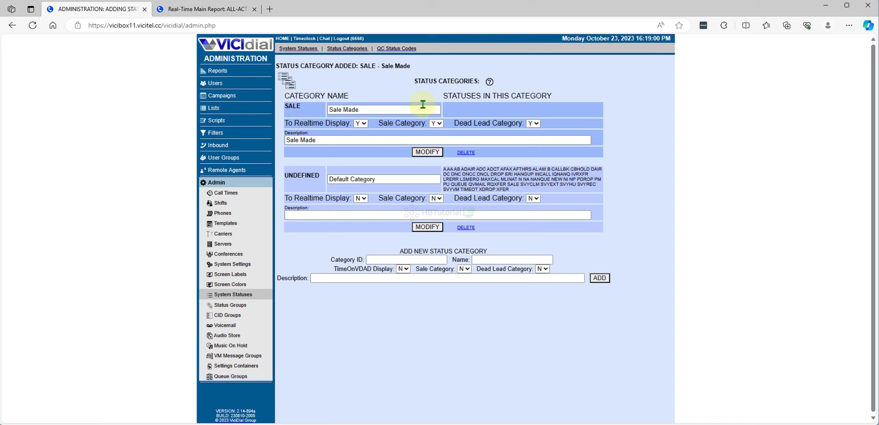
- Change the SALE status's category to 'SALE - Sale Made' and save with MODIFY
left_click(302, 52)
scroll(364, 293, "down", 10)
scroll(364, 299, "down", 7)
scroll(240, 282, "up", 2)
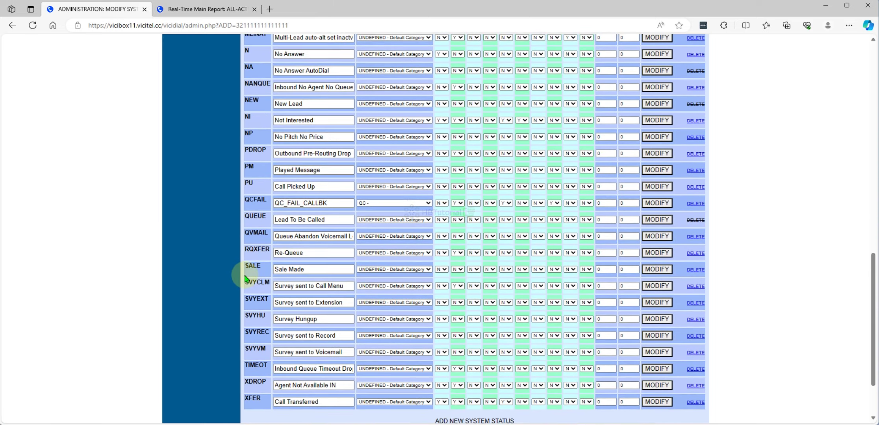
left_click_drag(244, 266, 257, 267)
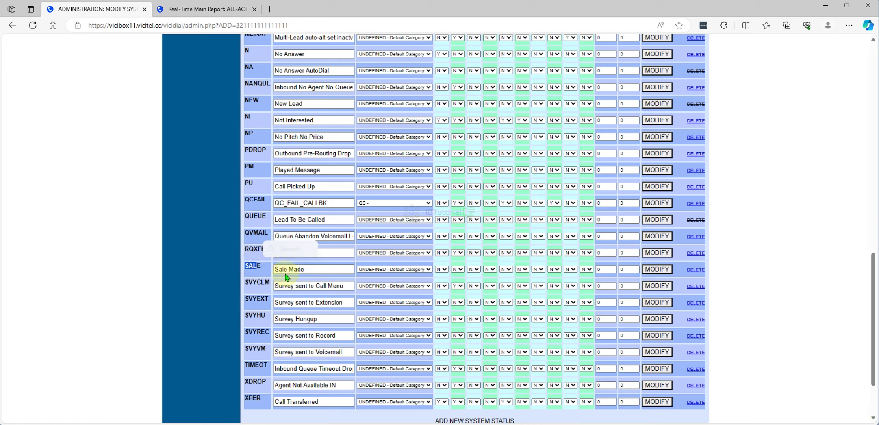
left_click(376, 274)
left_click(372, 284)
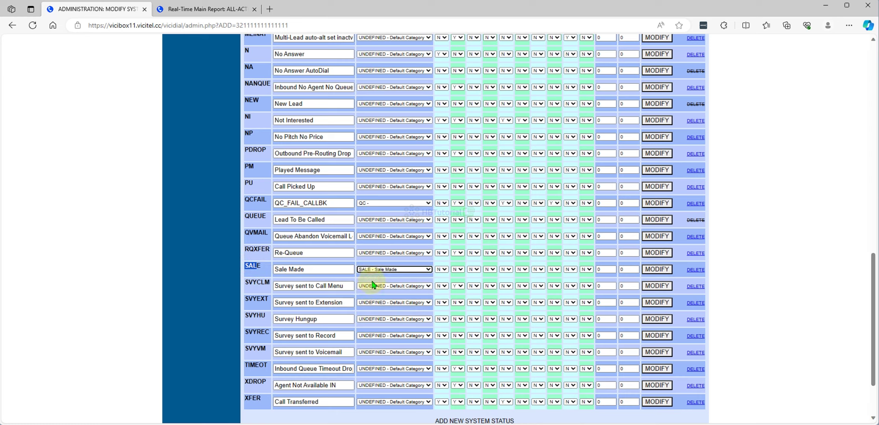
left_click(656, 270)
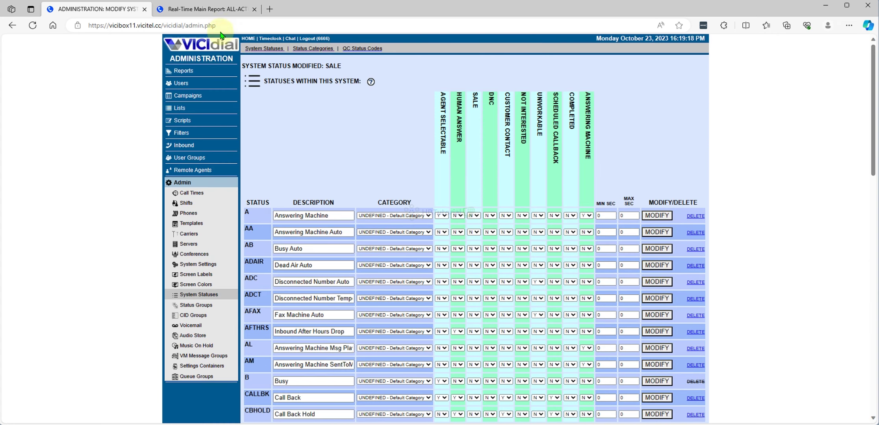
- Switch to the Real-Time Main Report tab and reload it
left_click(212, 15)
left_click_drag(7, 117, 130, 118)
left_click(33, 25)
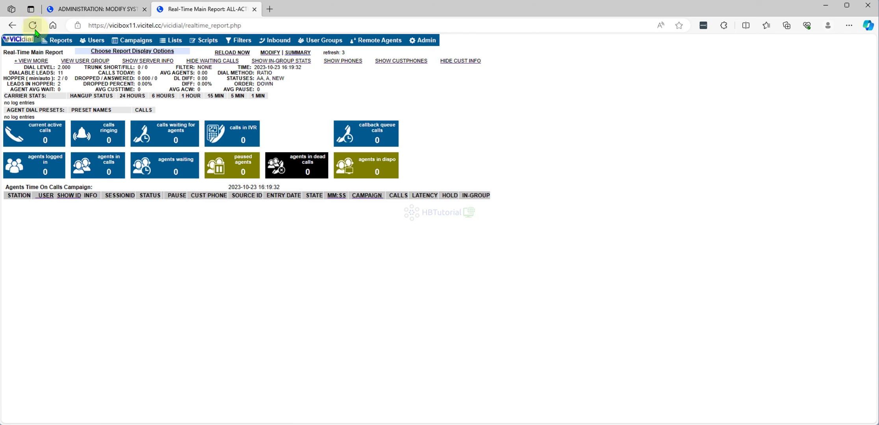
- Reload the real-time report twice, then open the Server Stats and Reports page
left_click(32, 26)
left_click(32, 26)
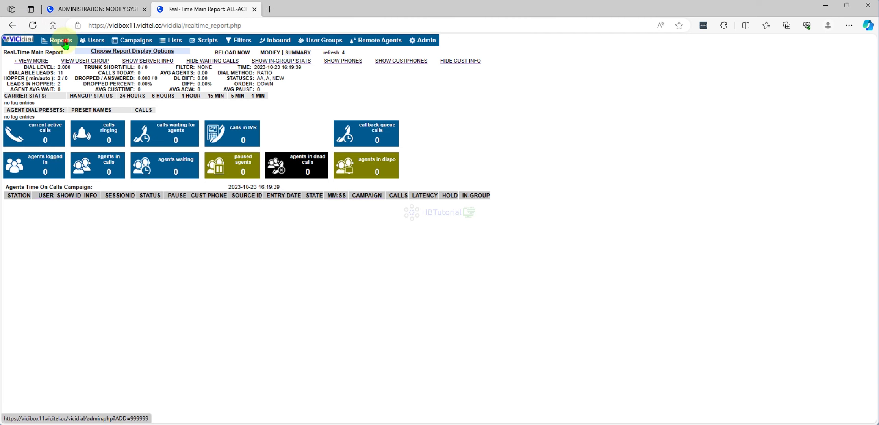
left_click(55, 40)
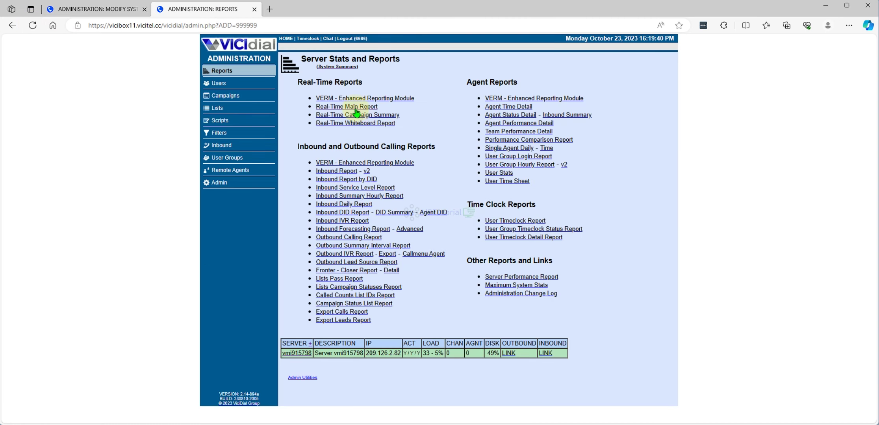
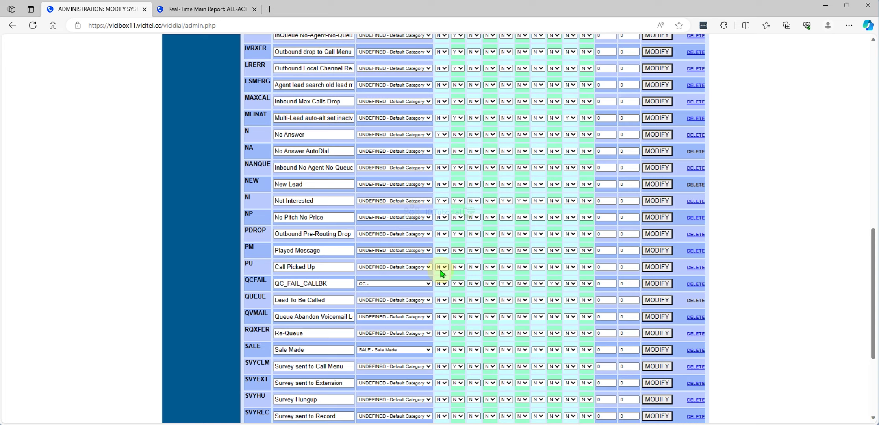
- Begin entering HANGUP as a new system status code and description
scroll(442, 273, "down", 2)
scroll(443, 273, "up", 4)
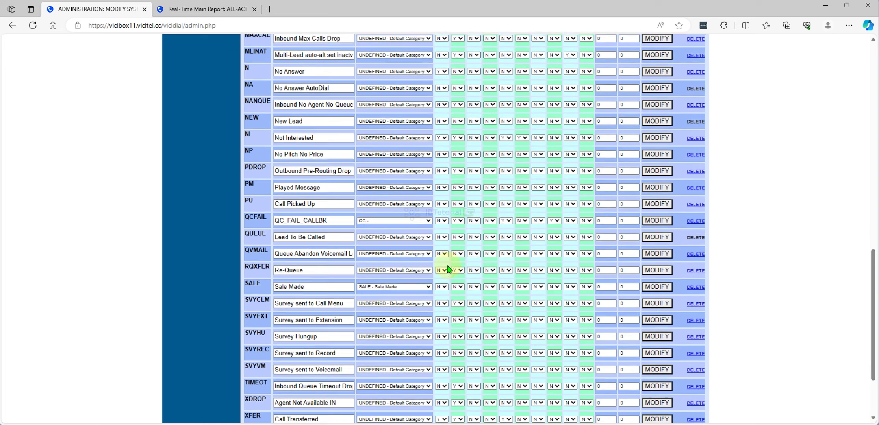
scroll(333, 289, "up", 4)
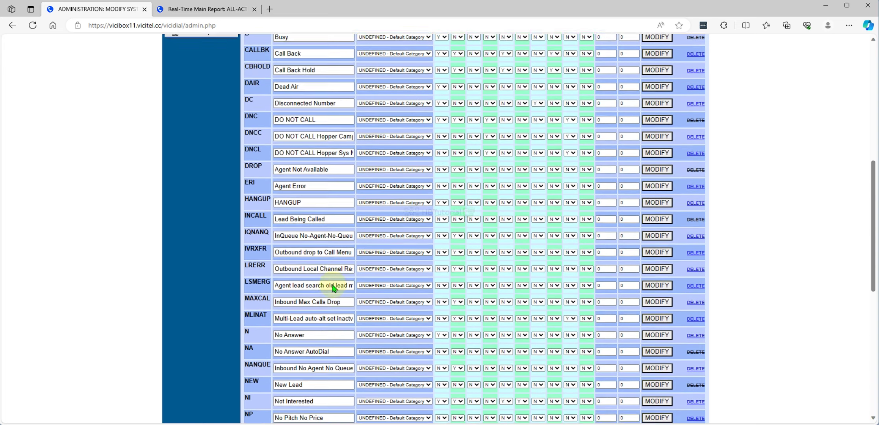
scroll(333, 283, "up", 3)
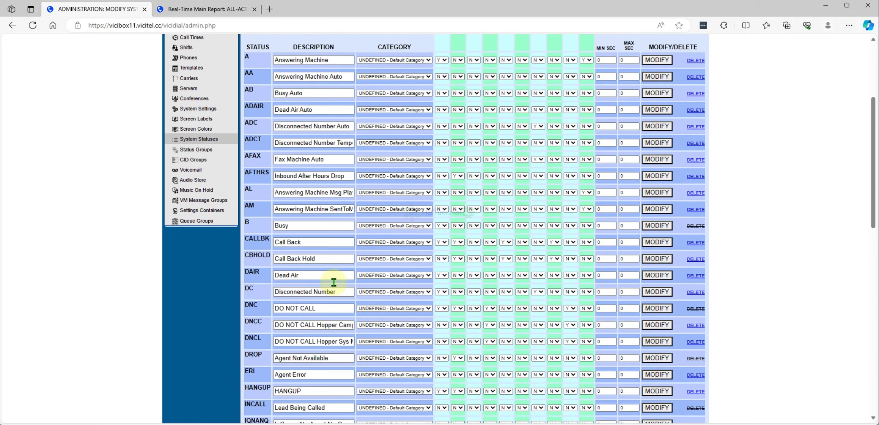
scroll(334, 284, "down", 7)
scroll(334, 281, "down", 6)
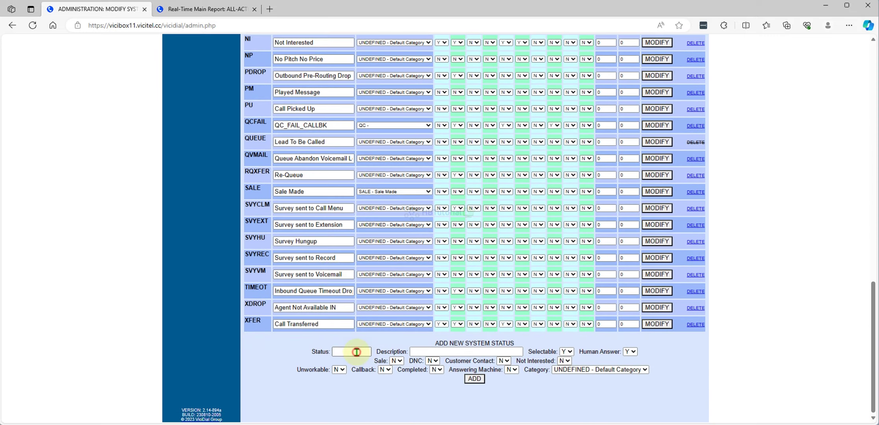
left_click(356, 352)
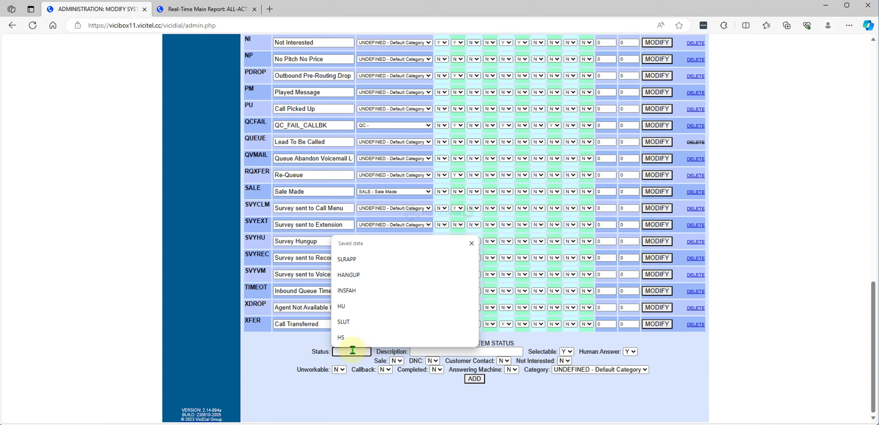
left_click(350, 276)
left_click(437, 352)
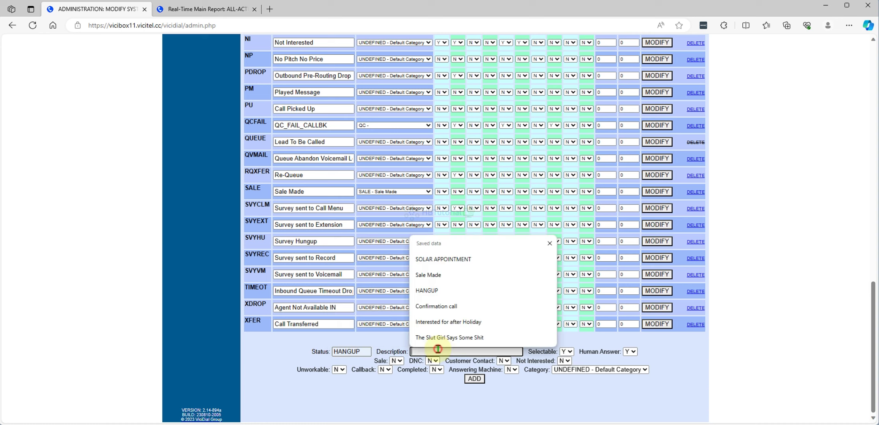
left_click(453, 291)
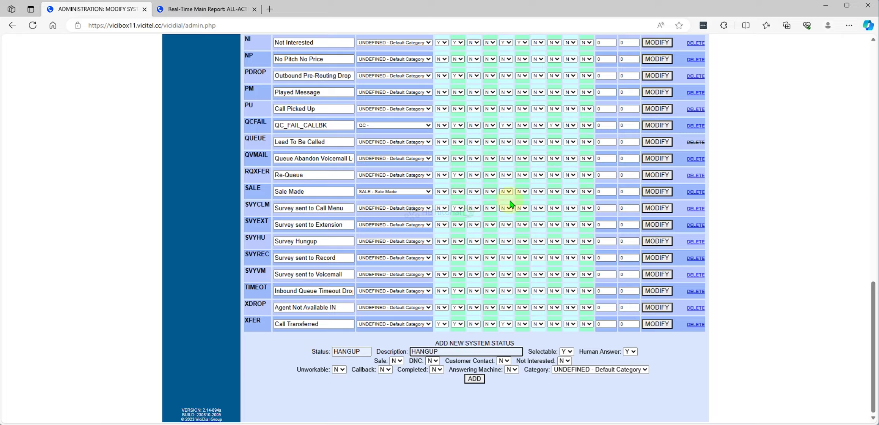
- Change the SALE status's Sale flag from N to Y and save the row
scroll(510, 204, "up", 20)
scroll(475, 310, "down", 3)
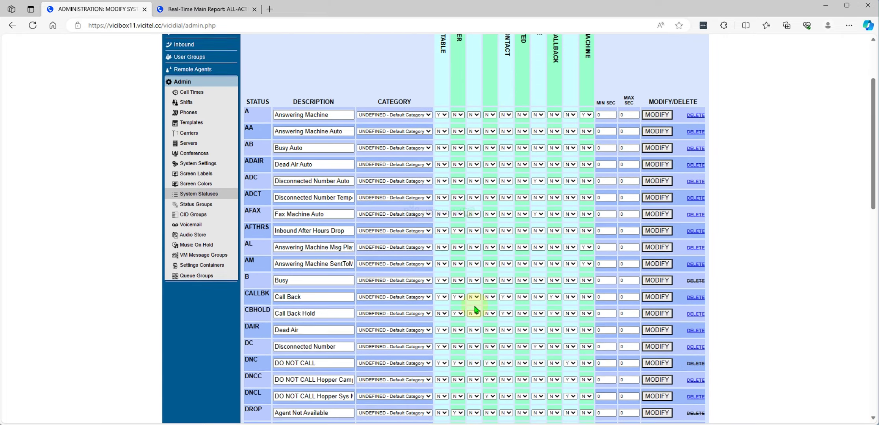
scroll(475, 310, "down", 10)
scroll(277, 345, "down", 4)
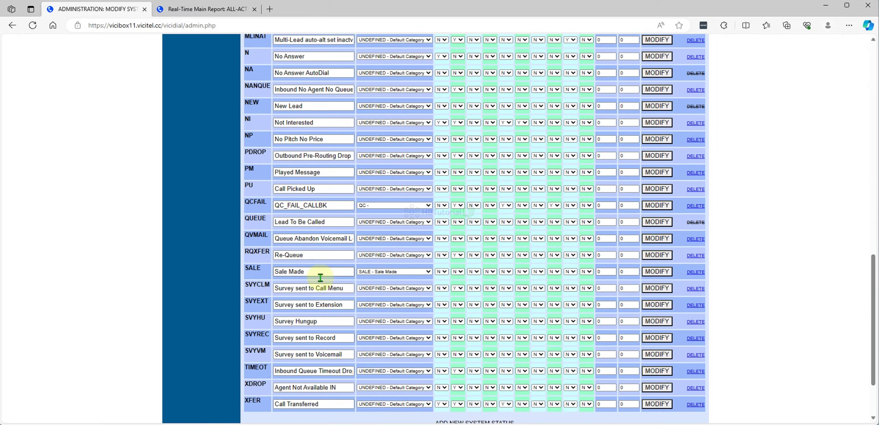
left_click(472, 273)
left_click(475, 282)
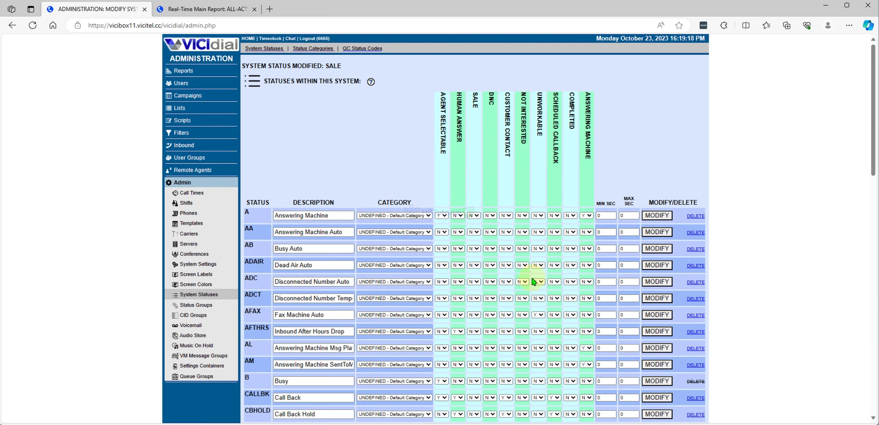
scroll(533, 282, "down", 20)
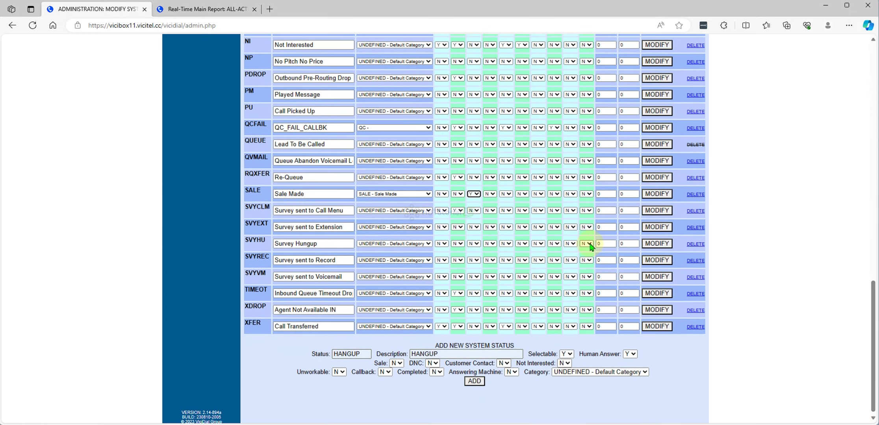
scroll(591, 245, "up", 20)
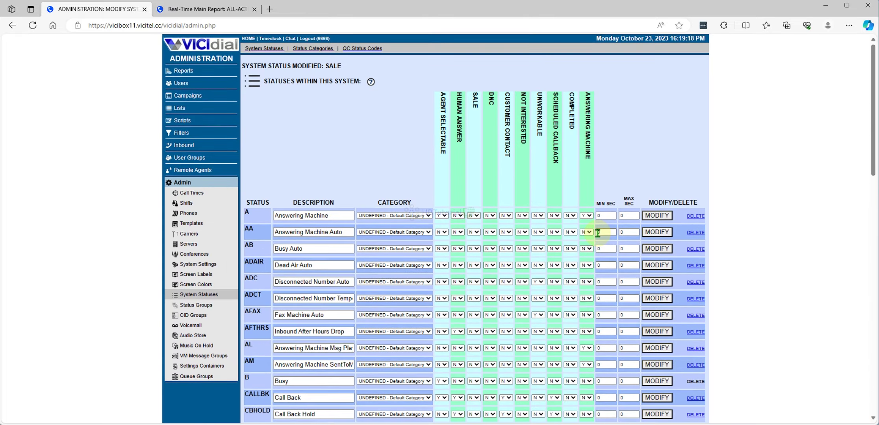
scroll(597, 233, "up", 1)
scroll(602, 232, "down", 20)
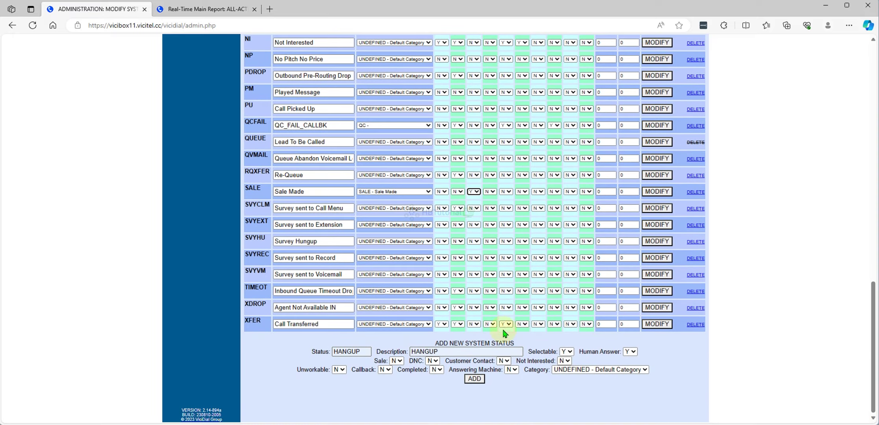
left_click(658, 192)
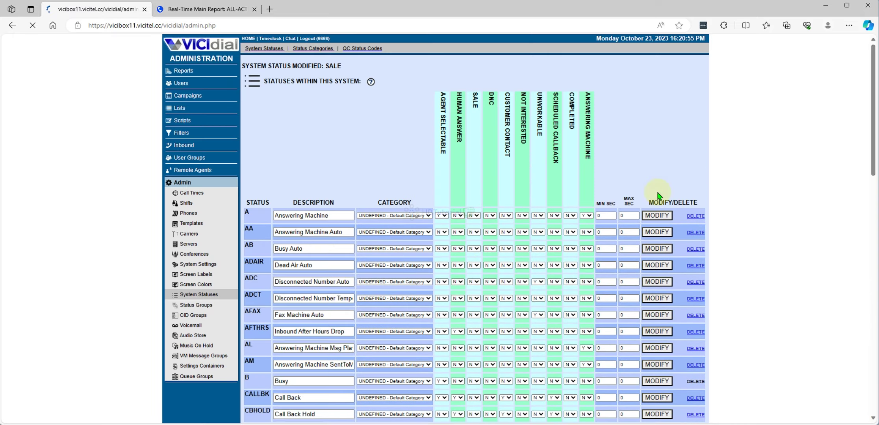
- Try adding a HANGUP system status with HANGUP as its description
scroll(524, 279, "down", 20)
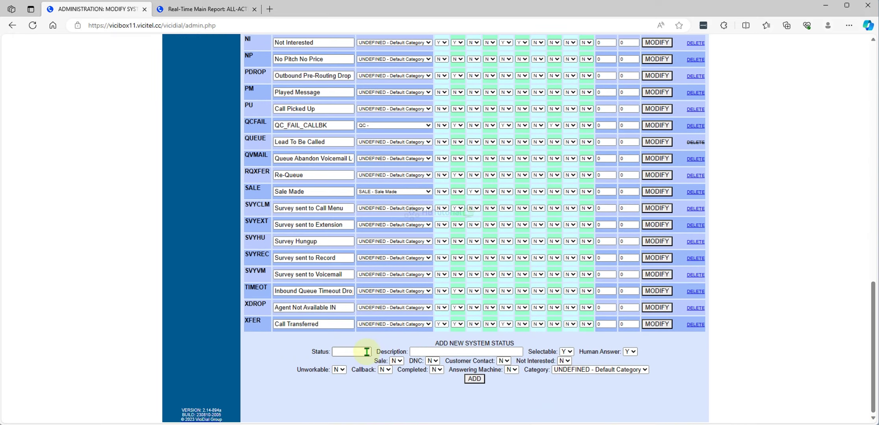
left_click(365, 352)
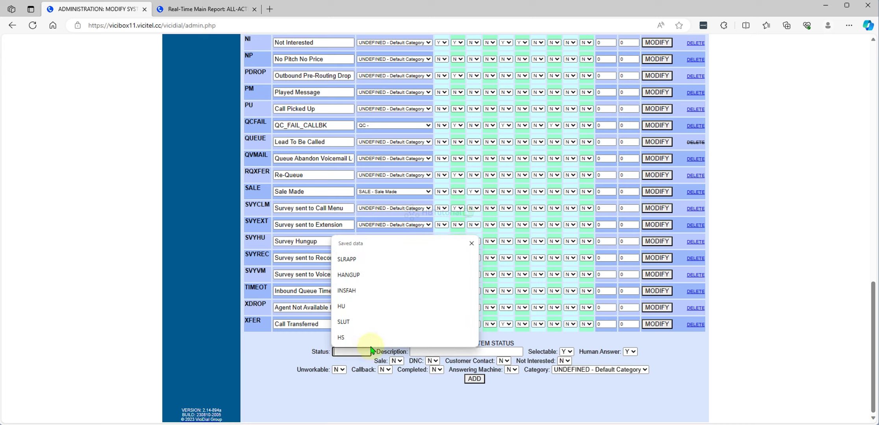
left_click(359, 276)
left_click(433, 348)
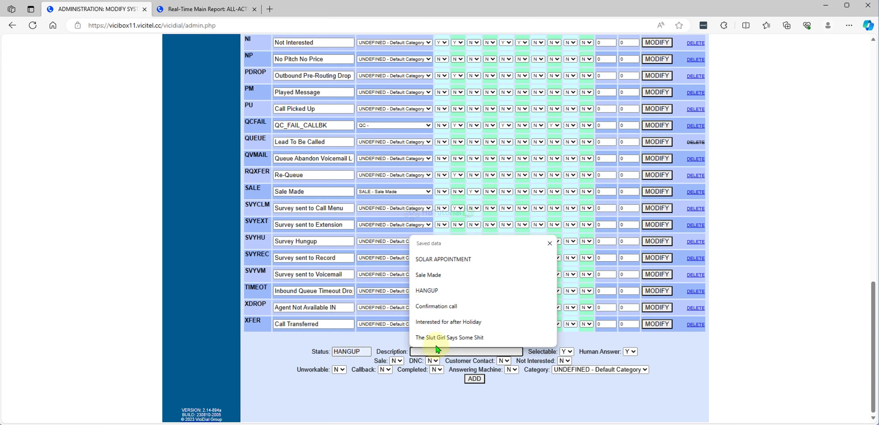
left_click(434, 292)
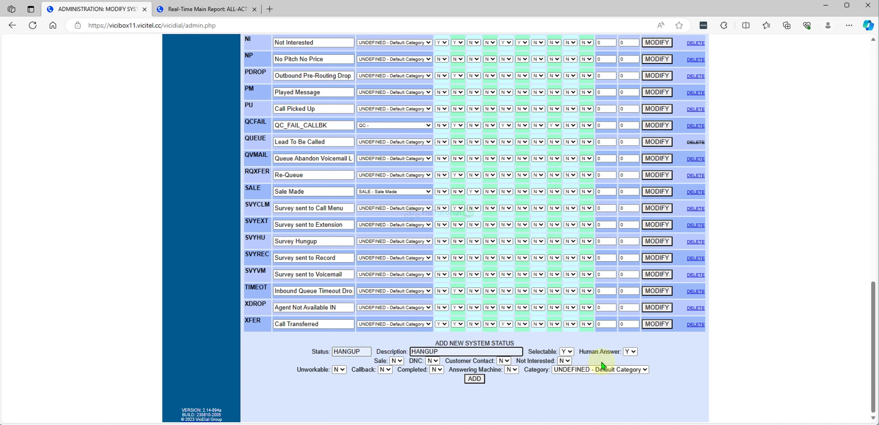
left_click(467, 380)
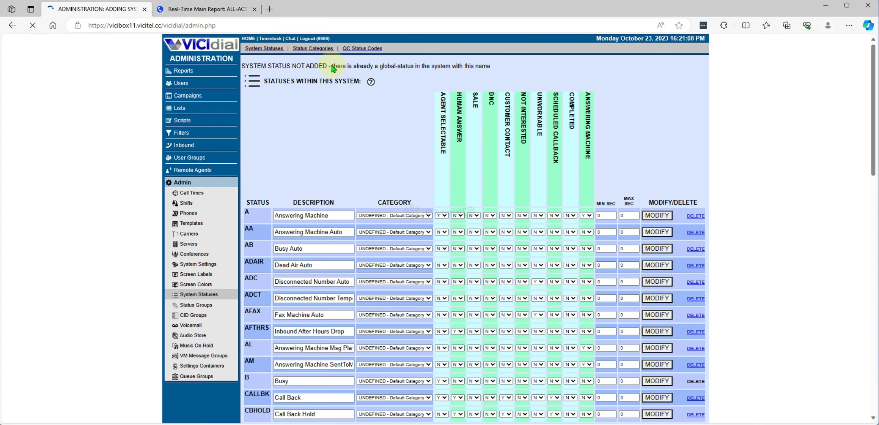
- On Status Categories, clear the mistaken 'Sale Made' text from a category description
left_click(314, 49)
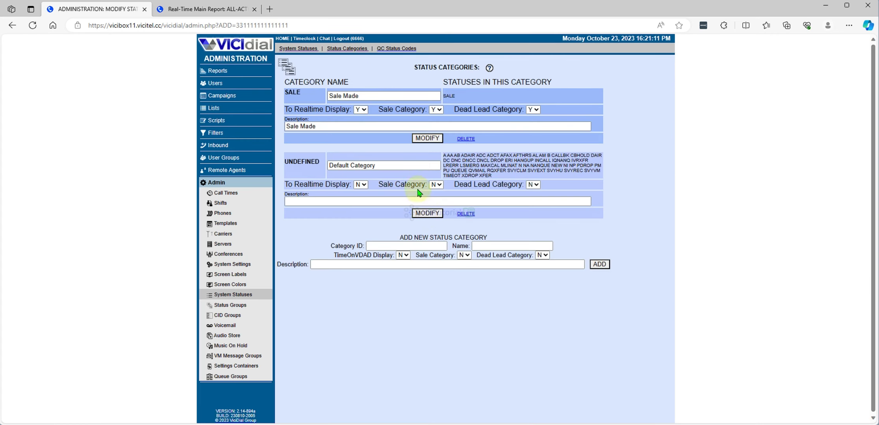
left_click(306, 201)
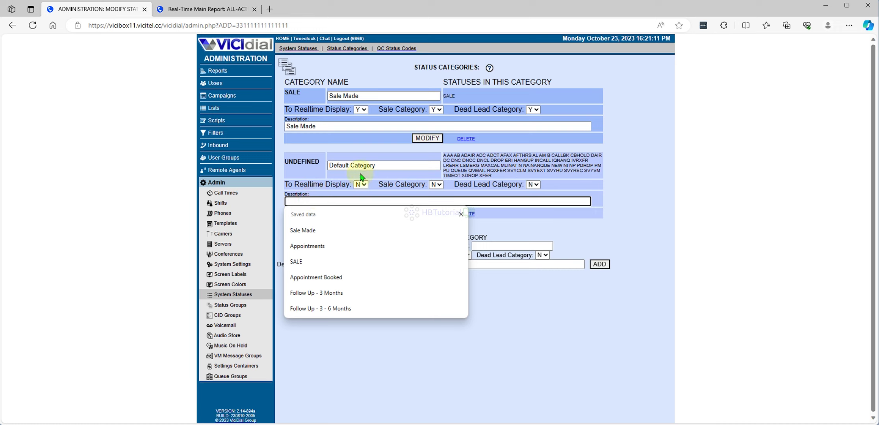
left_click(679, 243)
left_click(339, 201)
left_click(307, 230)
left_click_drag(339, 202, 252, 192)
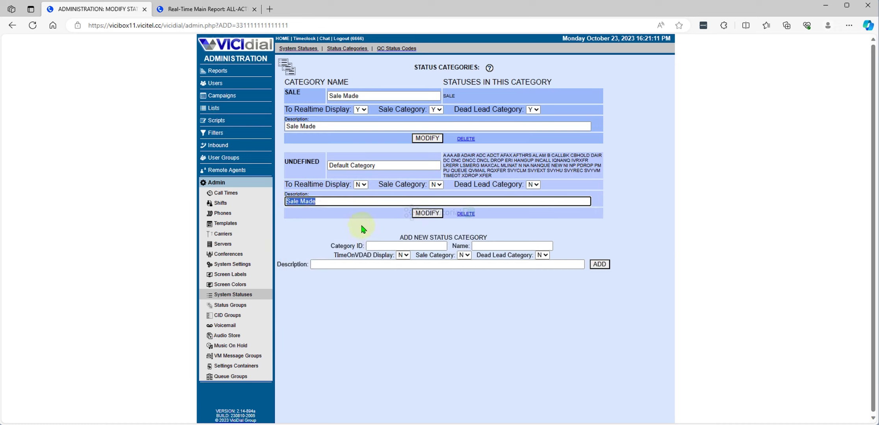
key("BackSpace")
- Enter Hangup as the new category's ID, name and description
left_click(389, 246)
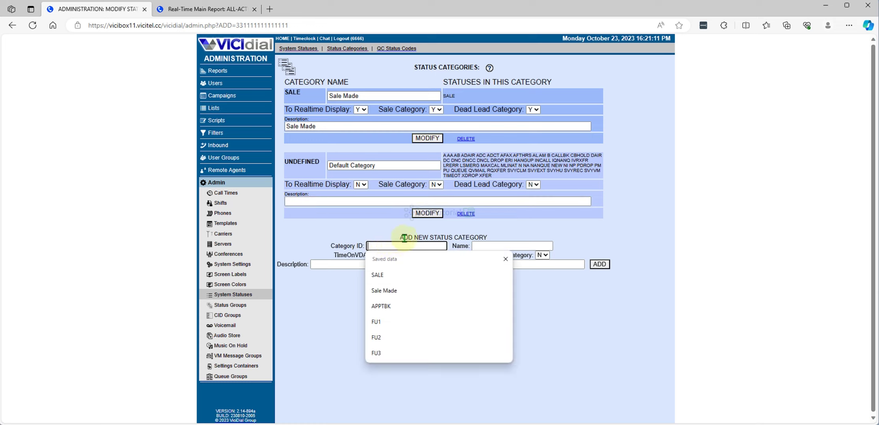
type("Hangu")
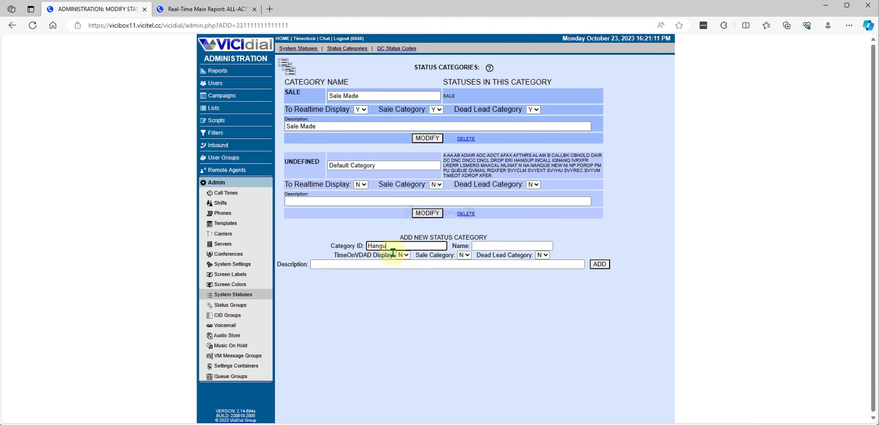
type("p")
left_click_drag(417, 246, 334, 246)
key("ctrl+c")
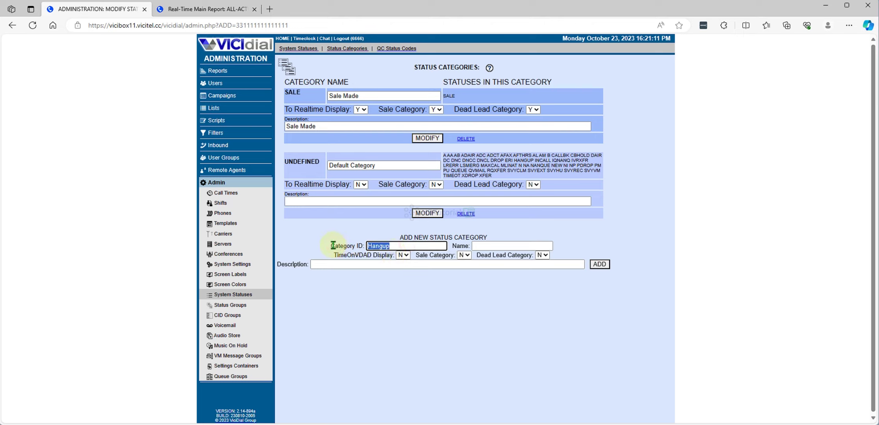
left_click(485, 246)
key("ctrl+v")
left_click(366, 264)
key("ctrl+v")
- Set realtime display, sale and dead lead to Y, add the category, then return to System Statuses
left_click(403, 255)
left_click(403, 261)
left_click(465, 256)
left_click(465, 267)
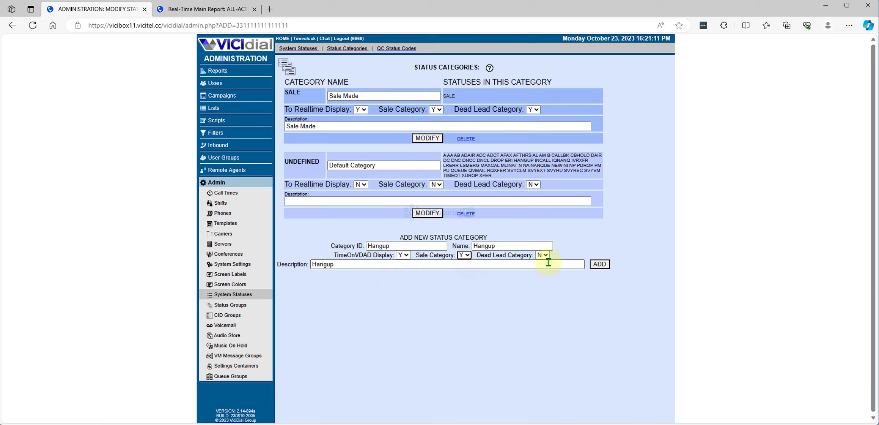
left_click(544, 256)
left_click(542, 266)
left_click(599, 264)
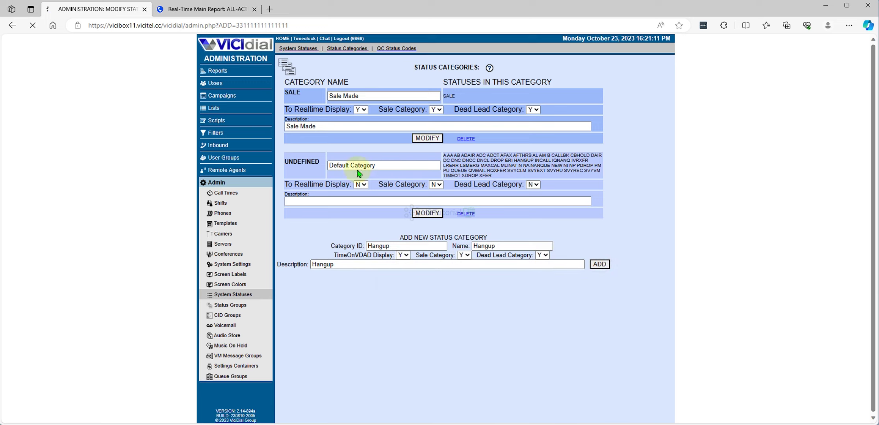
left_click(306, 48)
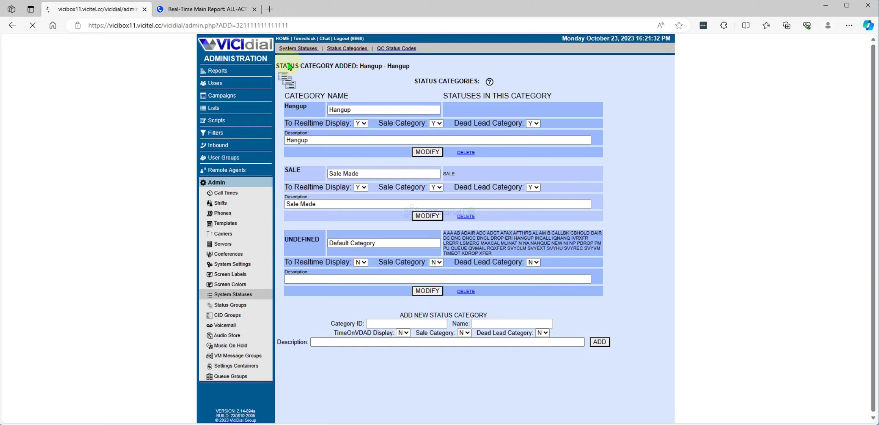
scroll(483, 276, "down", 20)
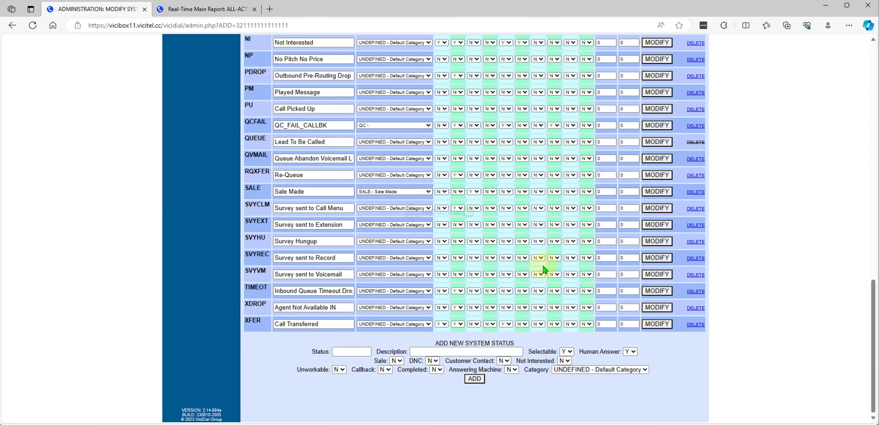
- Set the HANGUP status category to 'Hangup - Hangup' and save it
scroll(511, 268, "up", 6)
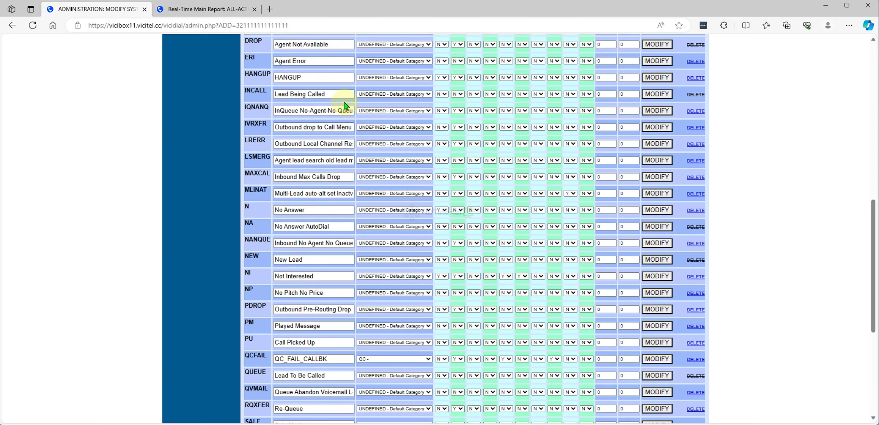
left_click(392, 79)
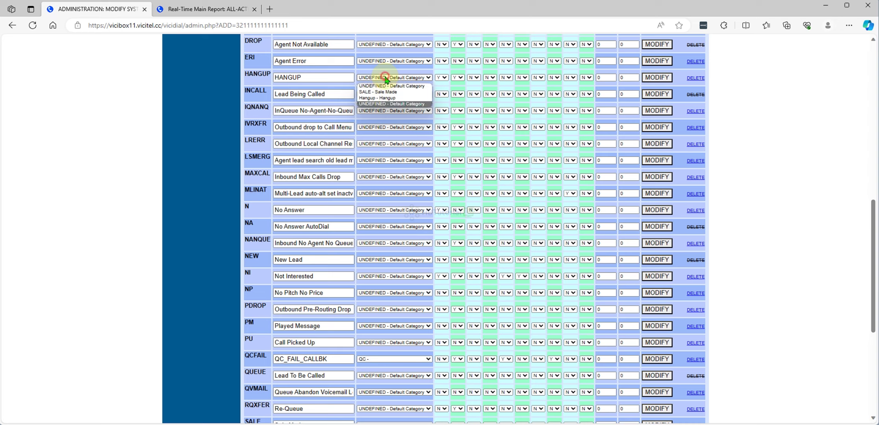
left_click(381, 97)
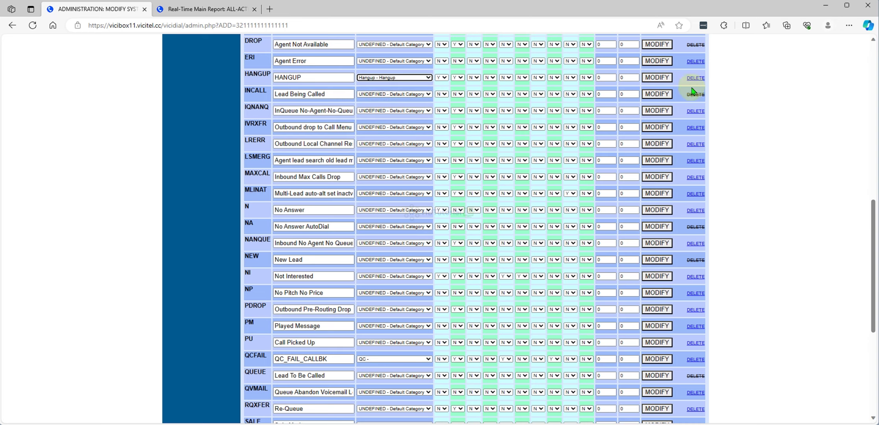
left_click(657, 78)
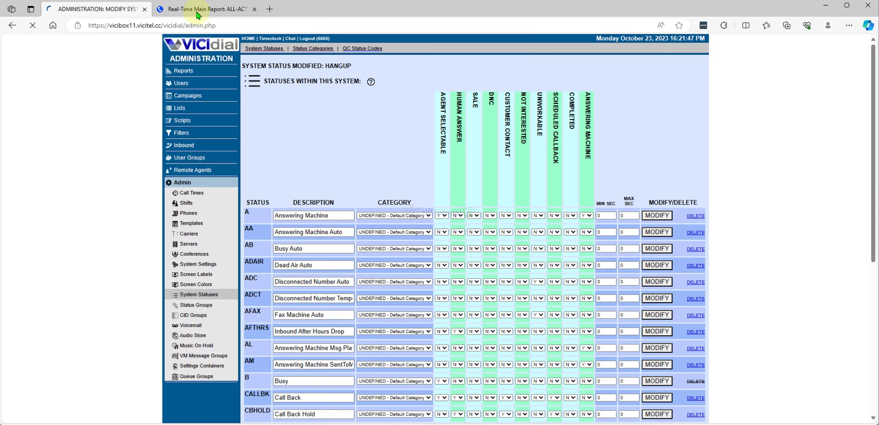
- Refresh the Real-Time Main Report and confirm the new Hangup: 0 counter beside SALE: 0
left_click(196, 9)
left_click_drag(4, 124, 29, 123)
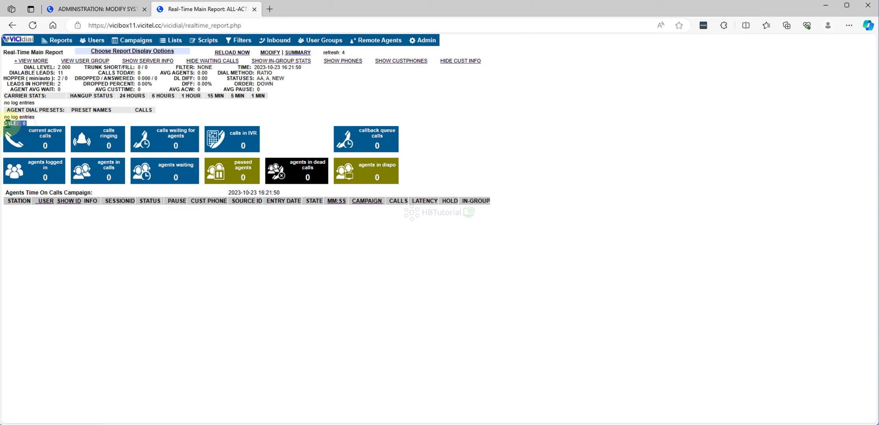
left_click(33, 25)
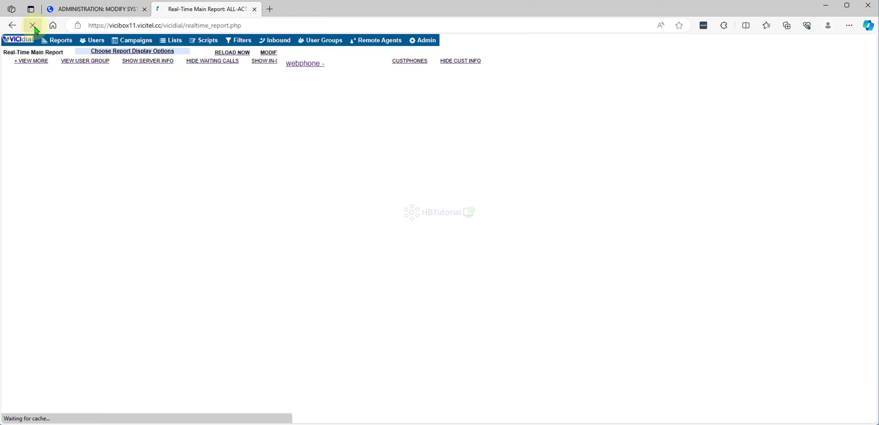
left_click_drag(34, 124, 16, 117)
left_click(122, 240)
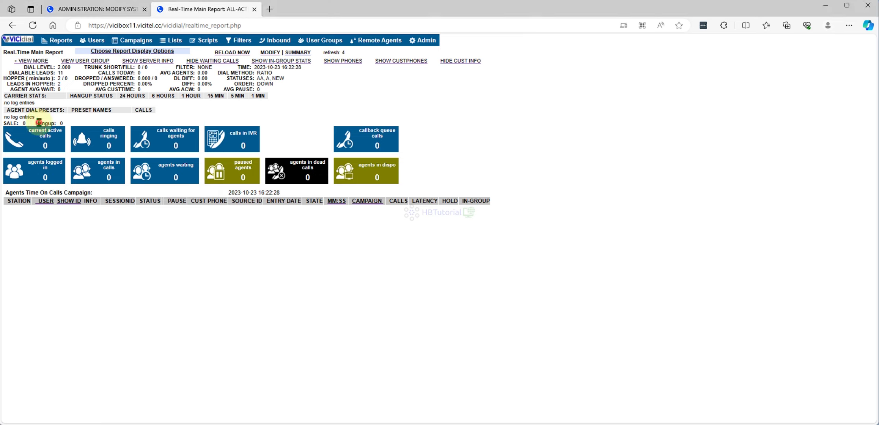
left_click_drag(40, 124, 58, 123)
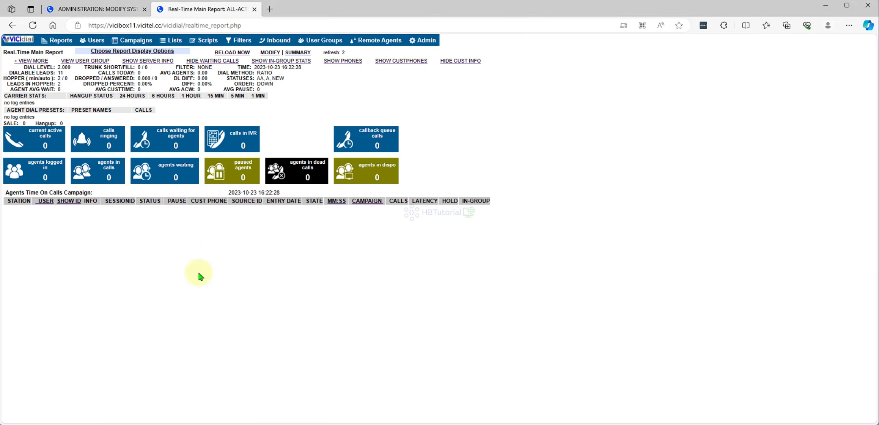
- From the Users list, open the agent's Modify User record and select their user number
left_click(99, 14)
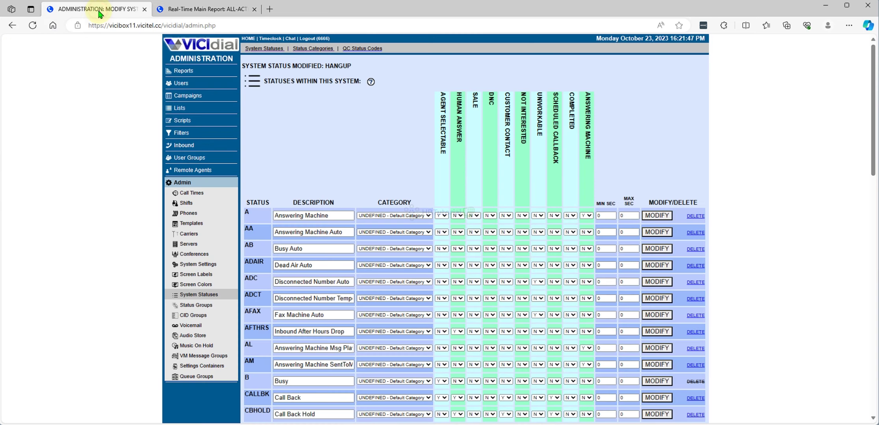
left_click(173, 85)
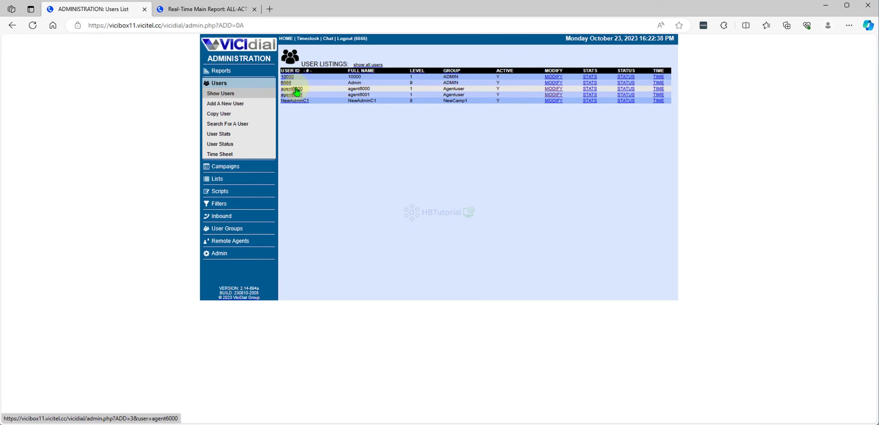
left_click(291, 89)
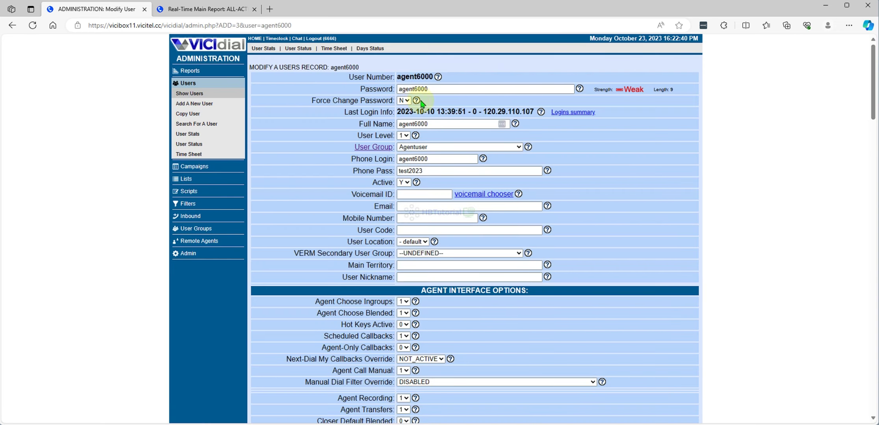
double_click(414, 77)
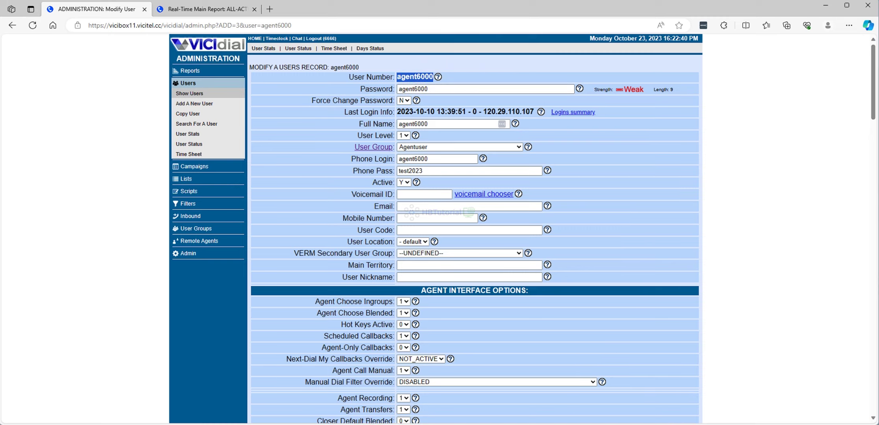
- In the private window, log in as the agent with their password into the TestCamp campaign
mouse_move(422, 402)
left_click(467, 356)
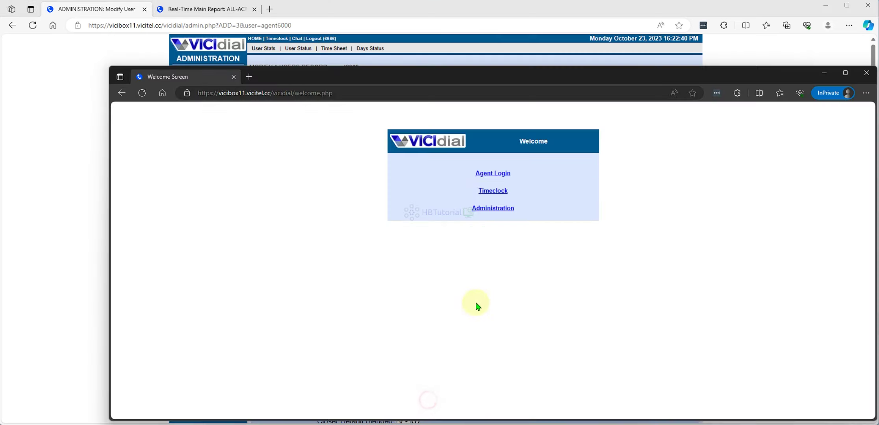
left_click(499, 175)
left_click(507, 172)
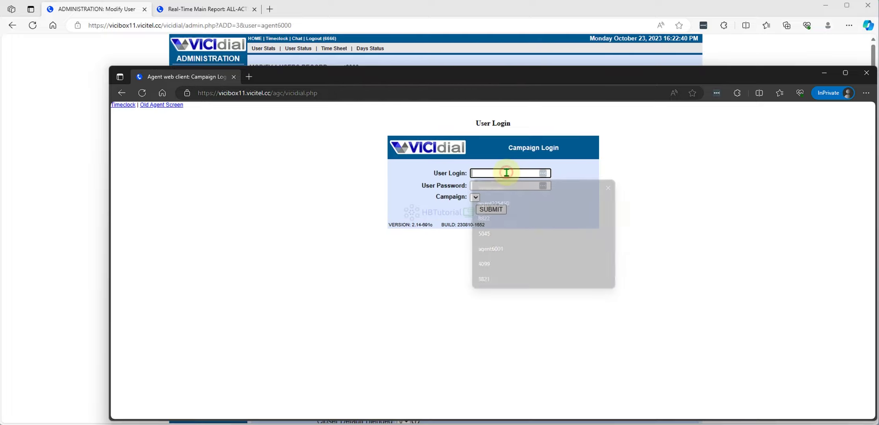
type("agent6000")
left_click(505, 186)
type("*********")
left_click(479, 197)
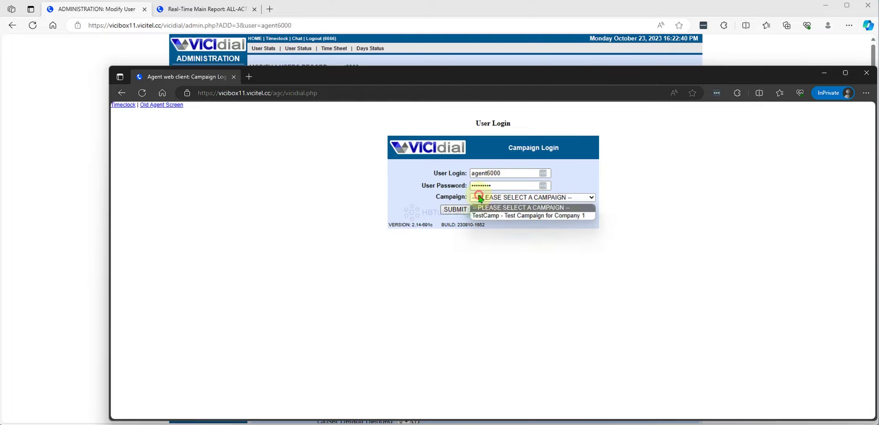
left_click(483, 216)
left_click(455, 212)
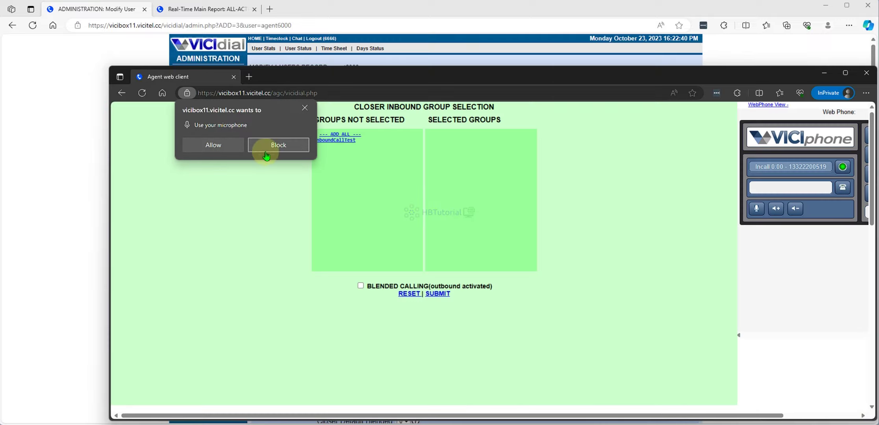
- Allow the microphone, select the inboundCallTest group with Blended Calling, and submit
left_click(220, 144)
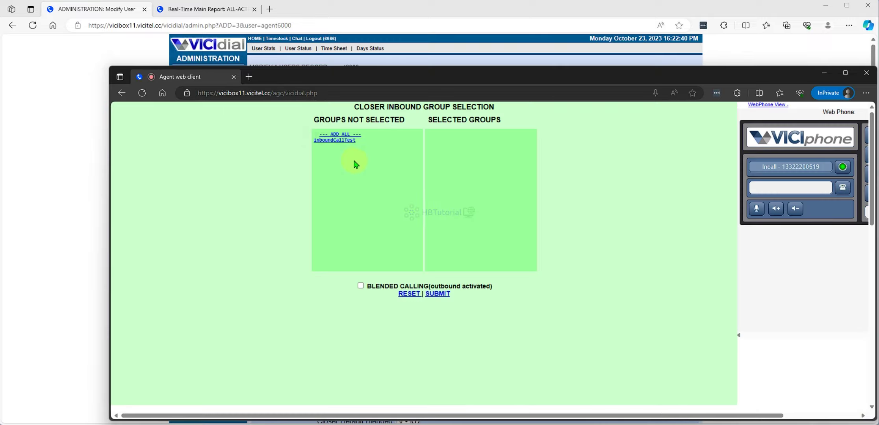
left_click(356, 134)
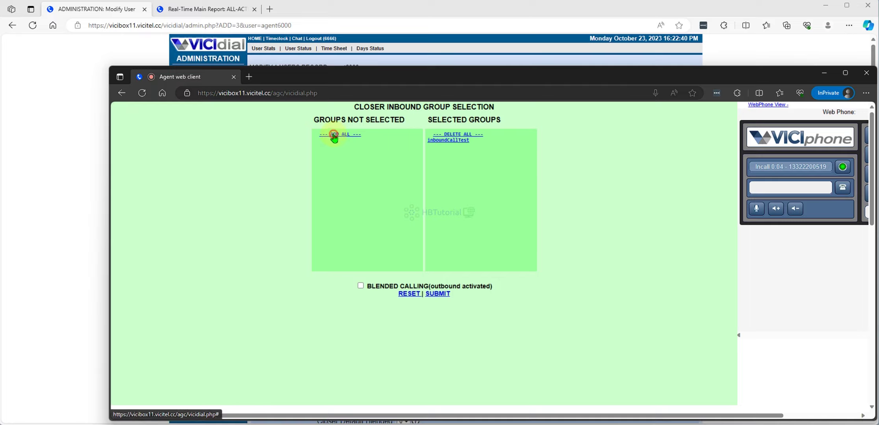
left_click(361, 286)
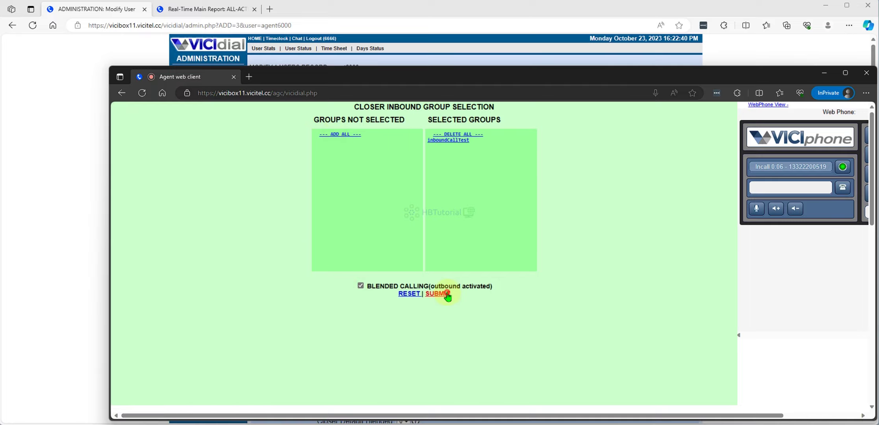
left_click(439, 295)
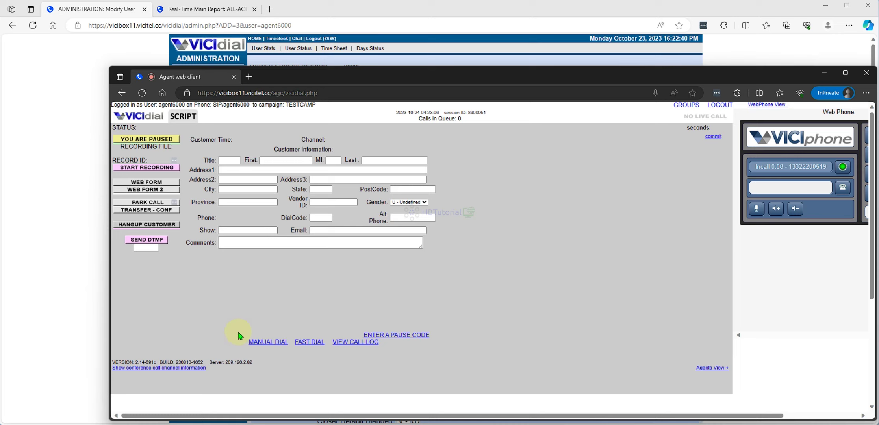
- Manually dial a test phone number, correcting an extra trailing digit first
left_click(264, 342)
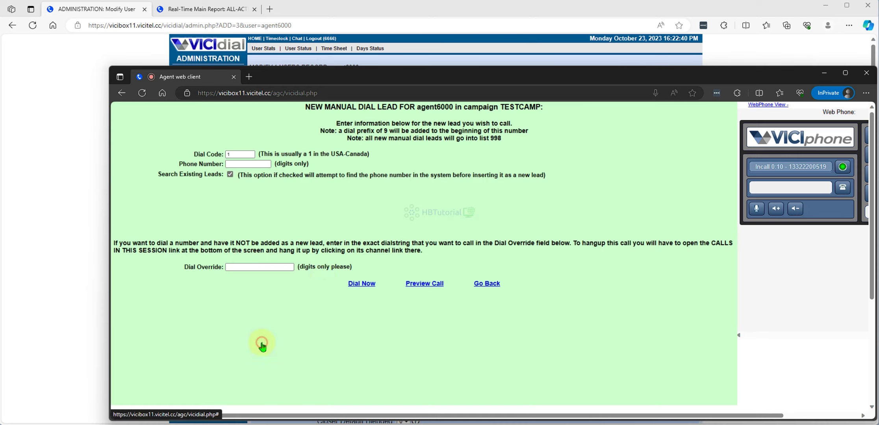
left_click(243, 165)
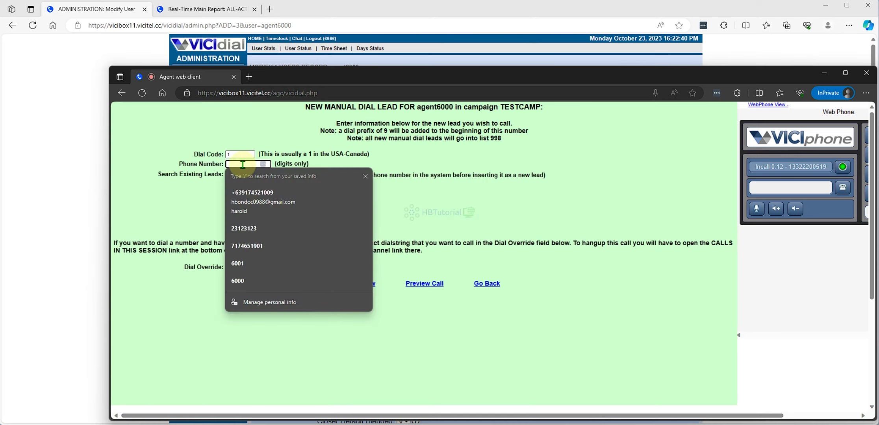
left_click(471, 209)
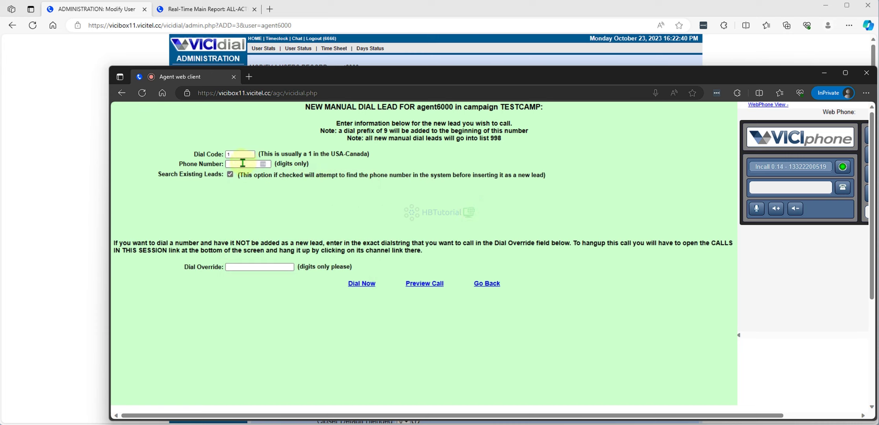
left_click(243, 163)
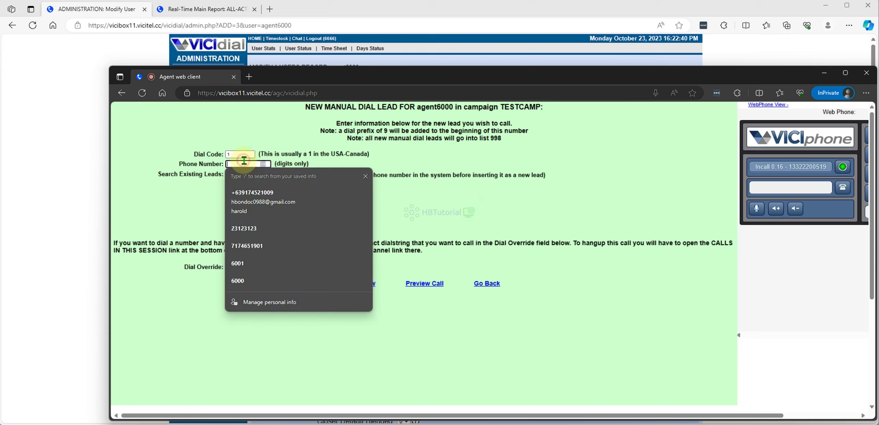
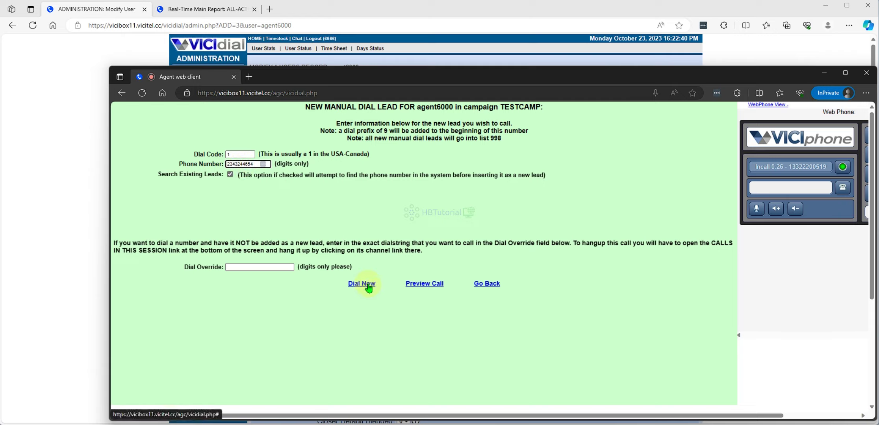
left_click(368, 286)
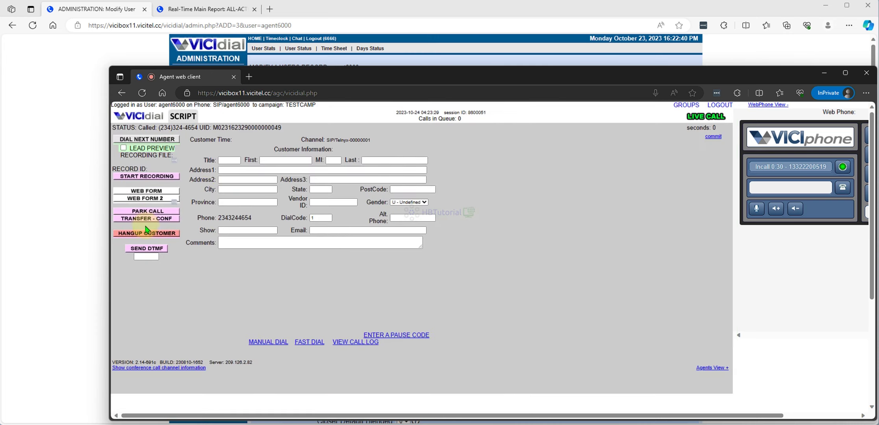
- Hang up the call, disposition it HANGUP, and pause on the 15 Minute Break code
left_click(146, 234)
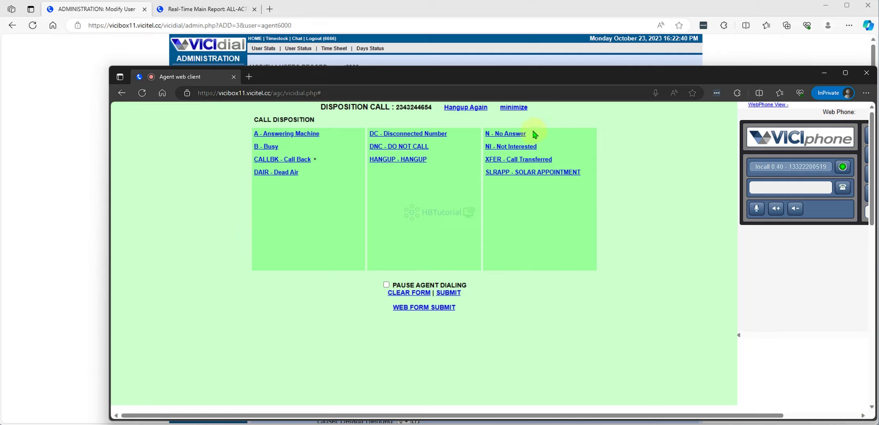
left_click(405, 163)
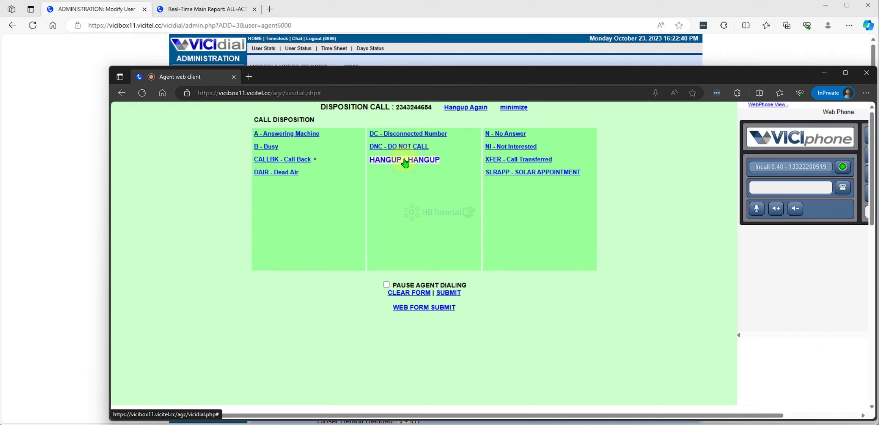
left_click(406, 159)
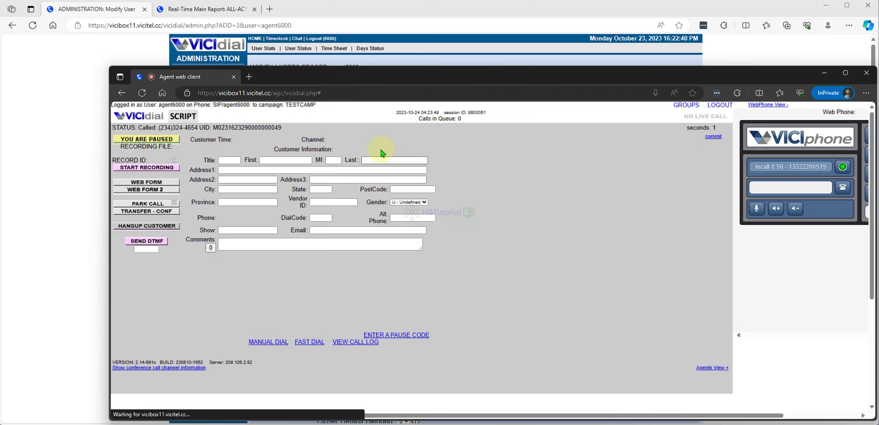
left_click(168, 139)
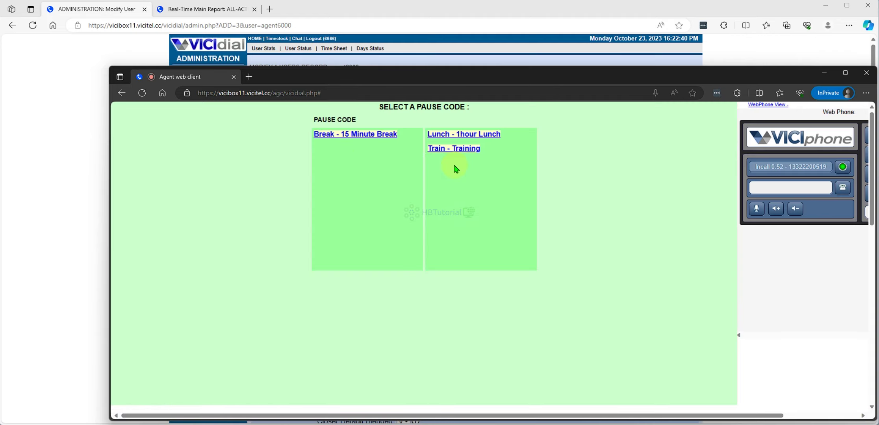
left_click(375, 135)
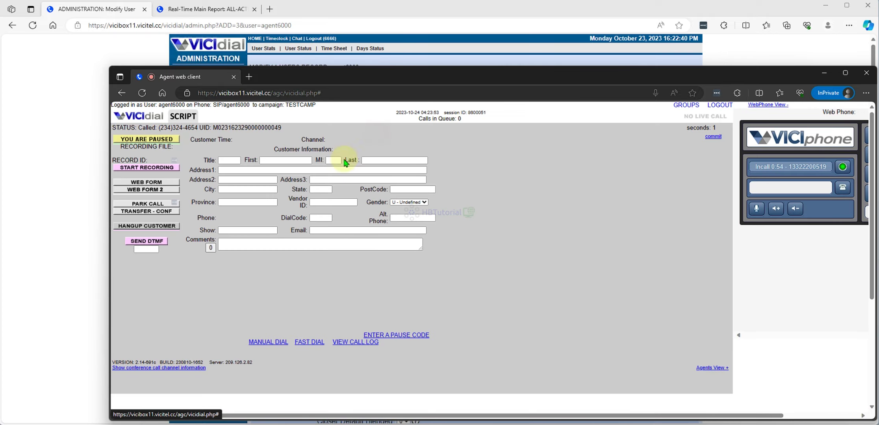
left_click(37, 77)
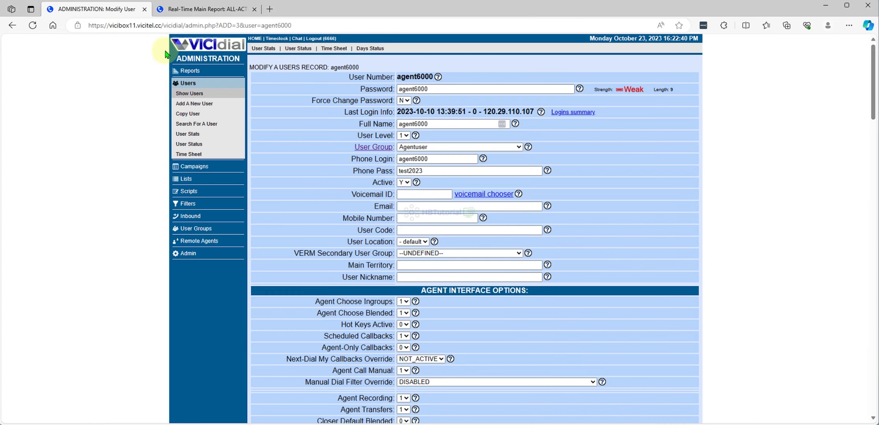
- Confirm the real-time report shows Hangup: 1, then open the Administration section in the admin tab
left_click(189, 11)
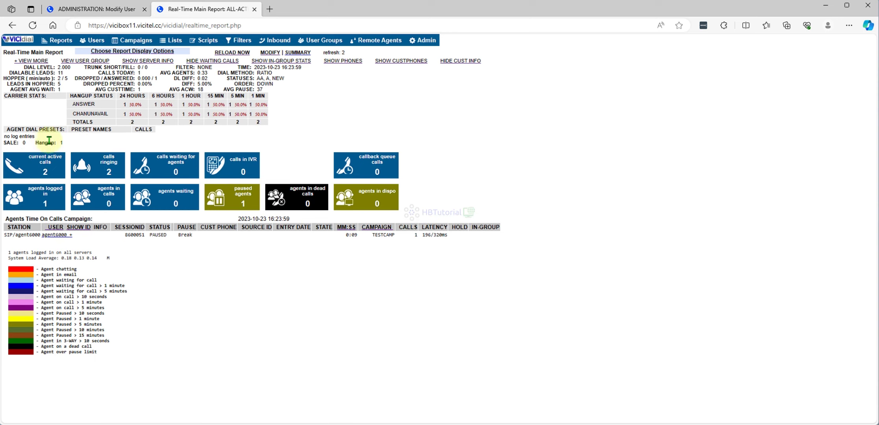
left_click_drag(51, 143, 35, 143)
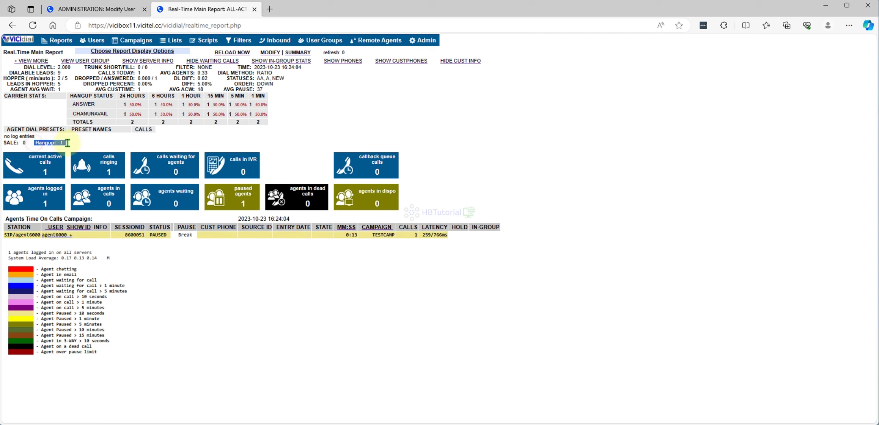
left_click(100, 10)
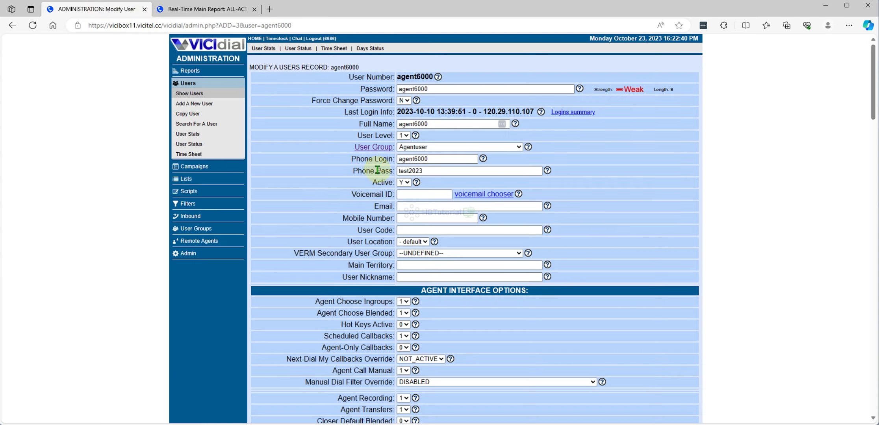
left_click(187, 253)
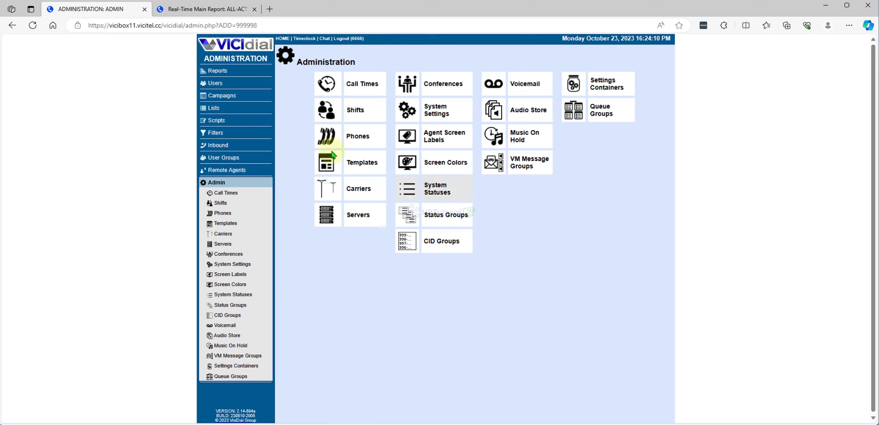
- Set TestCamp's SLRAPP campaign status category to SALE - Sale Made and save it
left_click(216, 97)
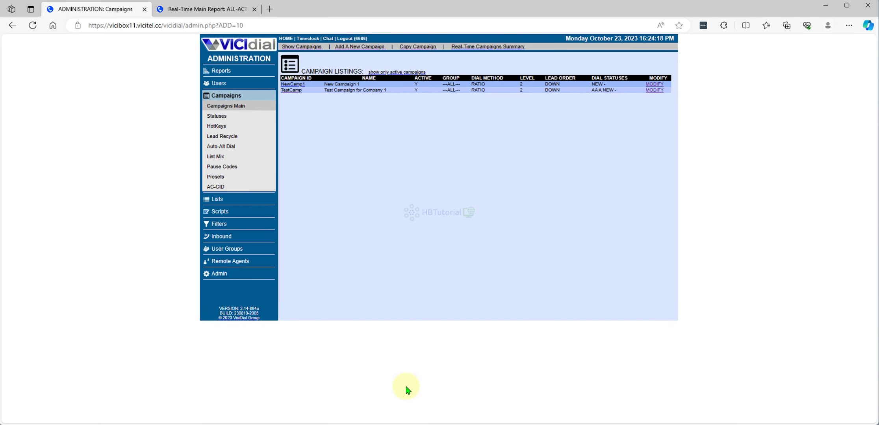
left_click(168, 12)
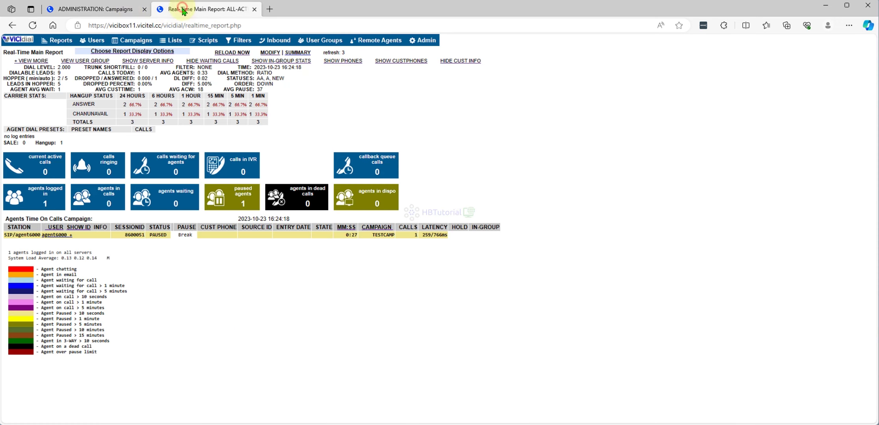
left_click(112, 15)
left_click(655, 90)
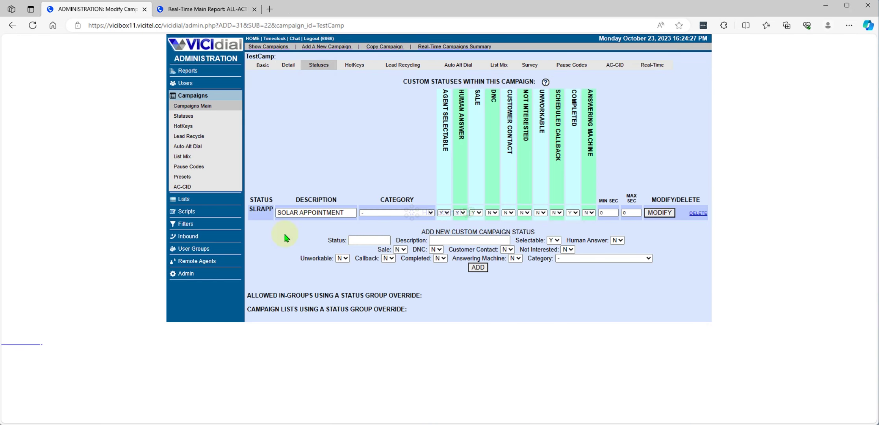
left_click(398, 214)
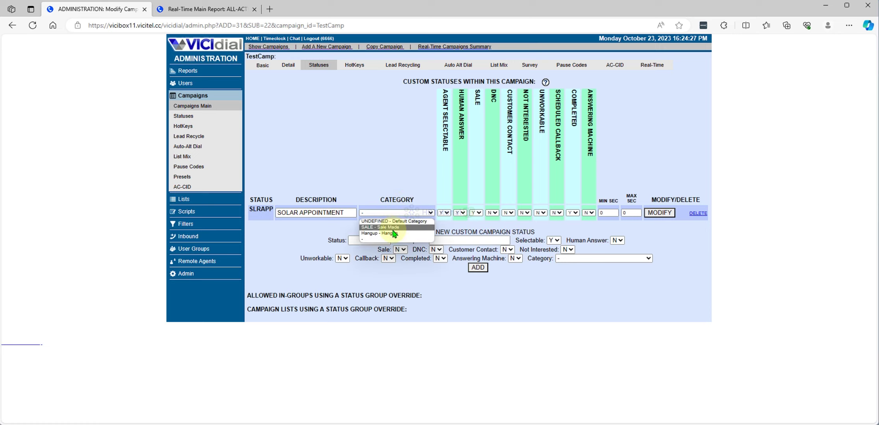
left_click(392, 228)
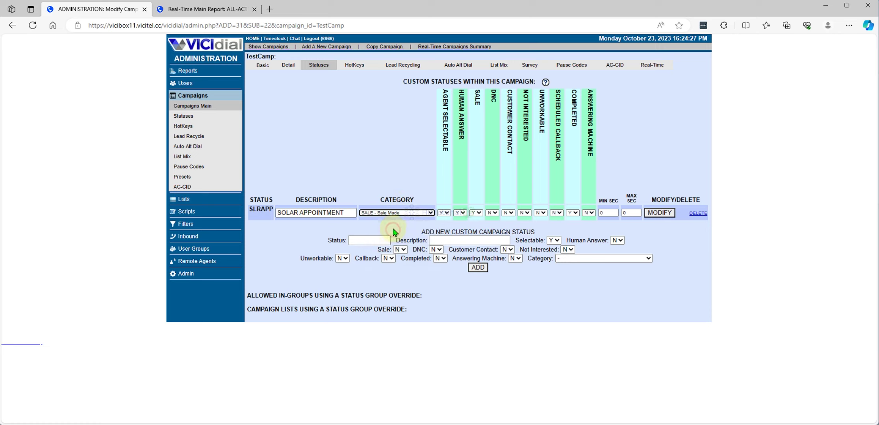
left_click(662, 215)
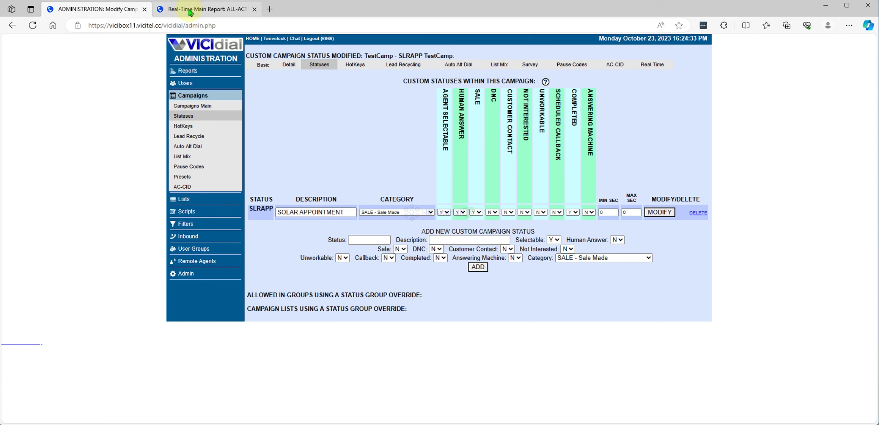
left_click(200, 8)
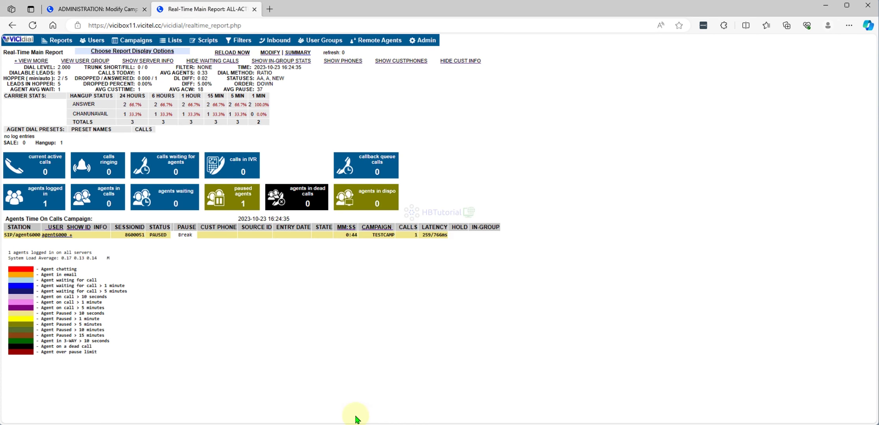
- Redial the previous number from the agent's call log and hang up the customer
mouse_move(362, 417)
left_click(436, 405)
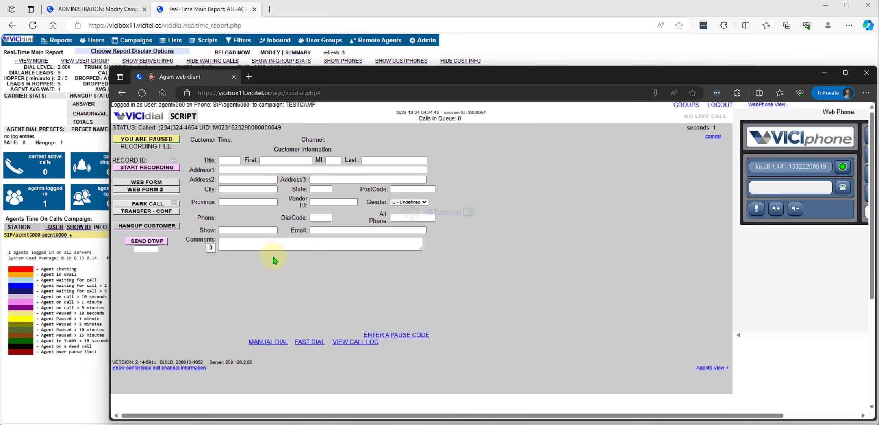
left_click(369, 342)
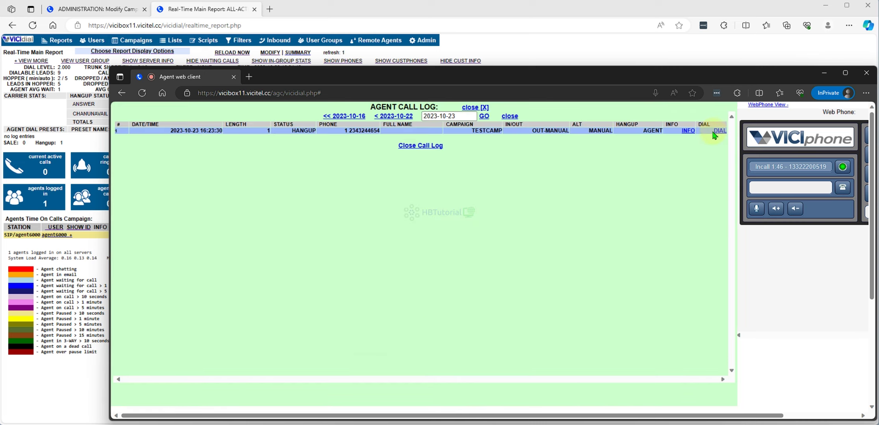
left_click(720, 130)
left_click(366, 289)
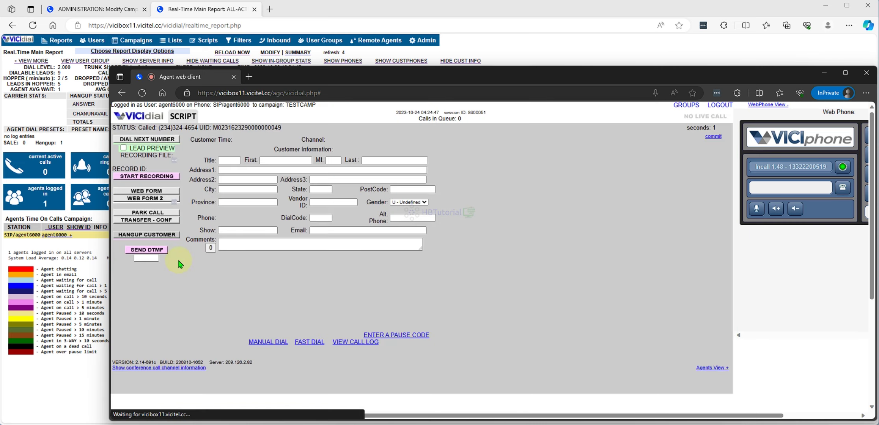
left_click(168, 235)
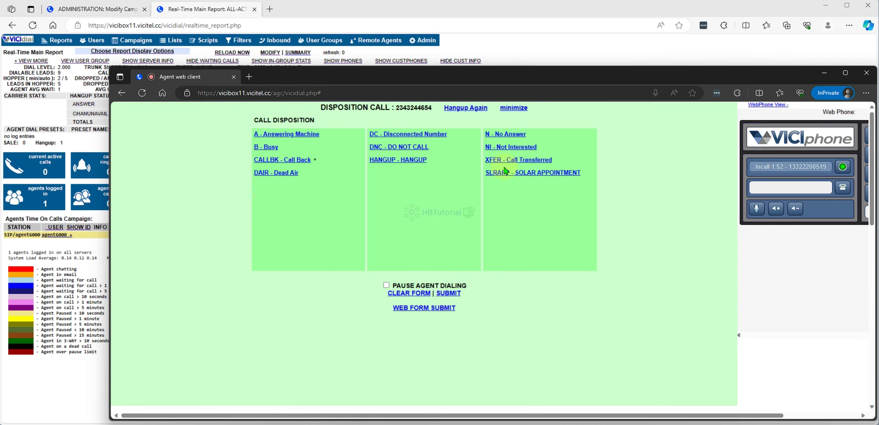
- Disposition the call as SLRAPP - SOLAR APPOINTMENT and pause on the 15 Minute Break
left_click(501, 173)
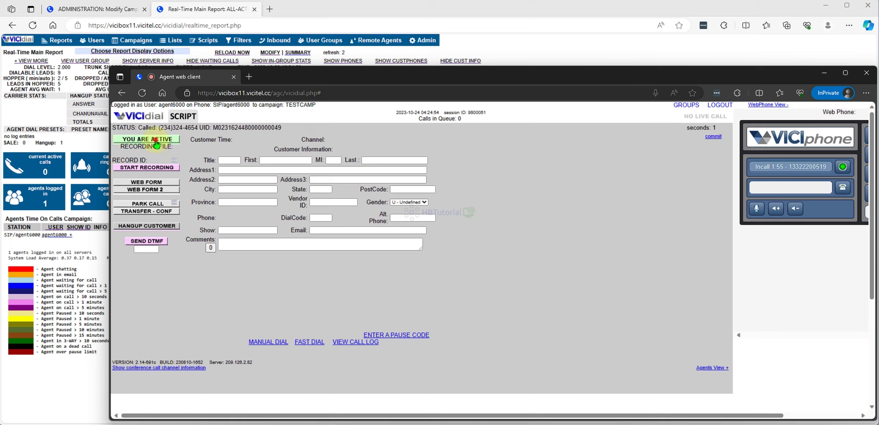
left_click(156, 141)
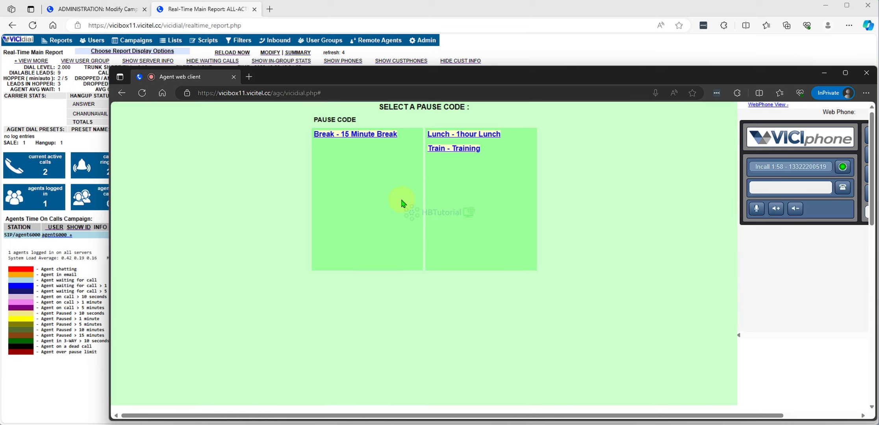
left_click(344, 135)
left_click(28, 117)
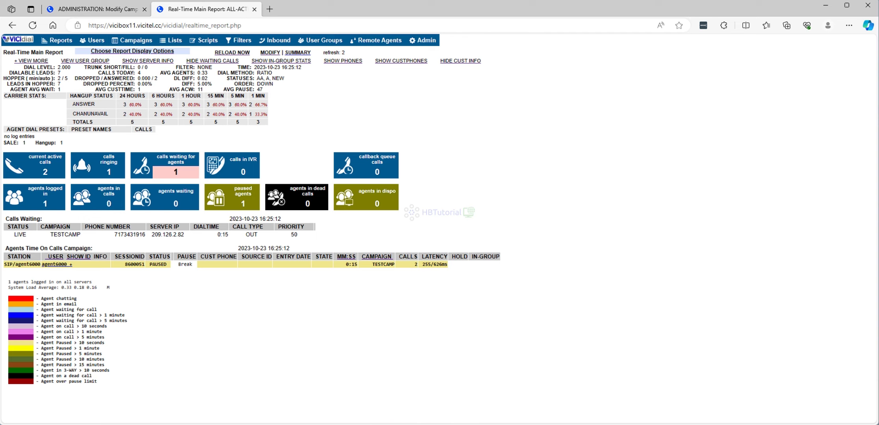
- Copy the SLRAPP status code from TestCamp's custom statuses list
left_click(100, 11)
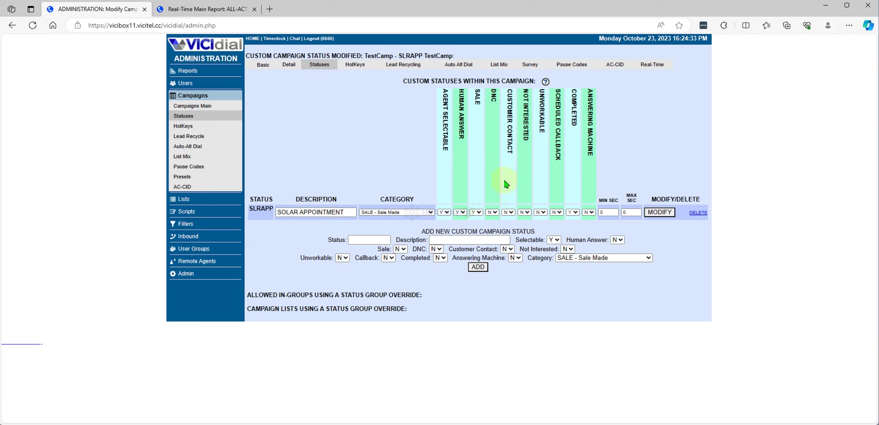
double_click(258, 210)
right_click(259, 210)
left_click(285, 217)
- Navigate from Admin through System Statuses to the Status Categories list
left_click(181, 274)
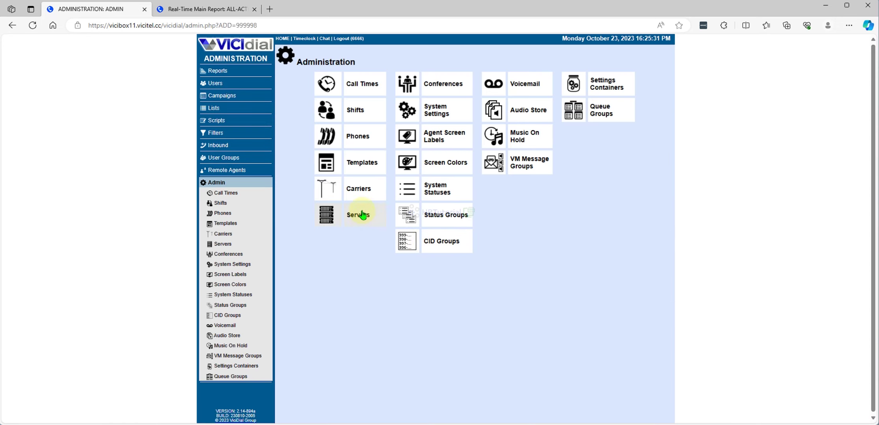
left_click(442, 193)
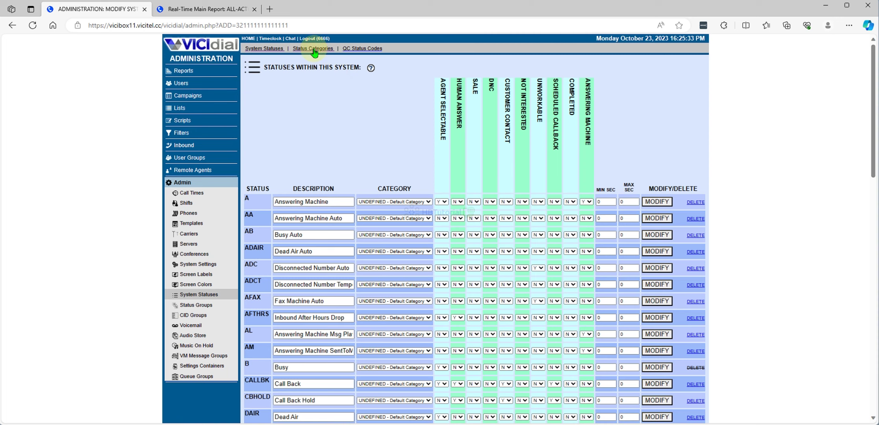
left_click(314, 49)
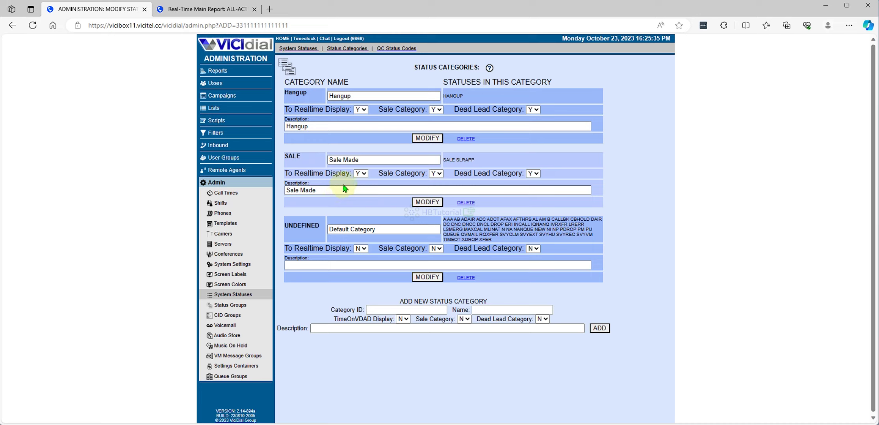
- Enter SLRAPP as the new status category's ID and name
left_click(395, 311)
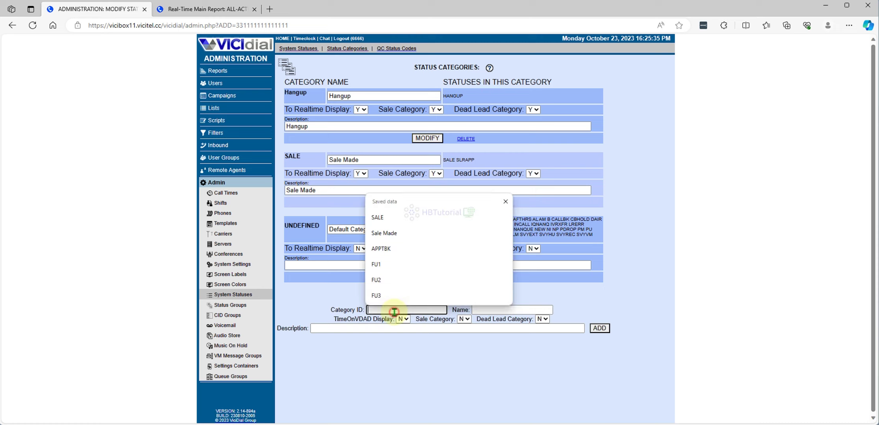
type("SLRAPP")
left_click(489, 311)
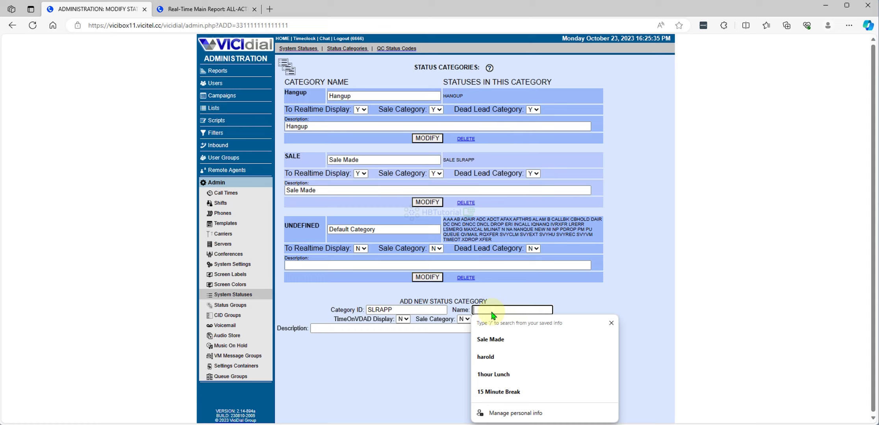
key("ctrl+s")
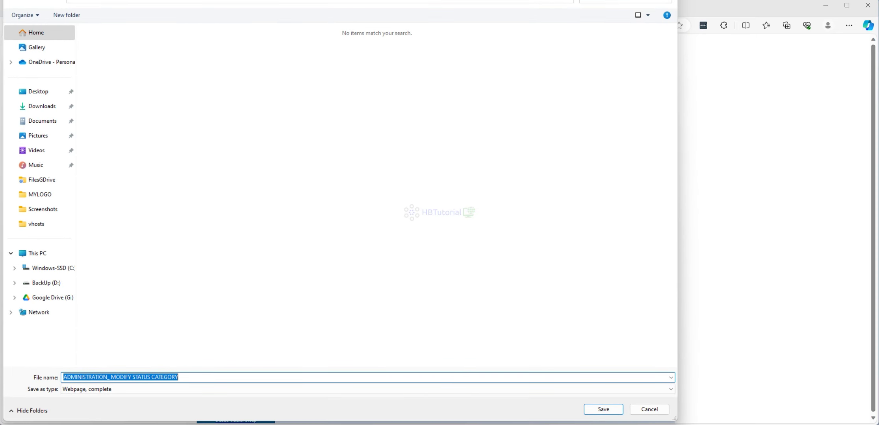
key("Escape")
type("SLRAPP")
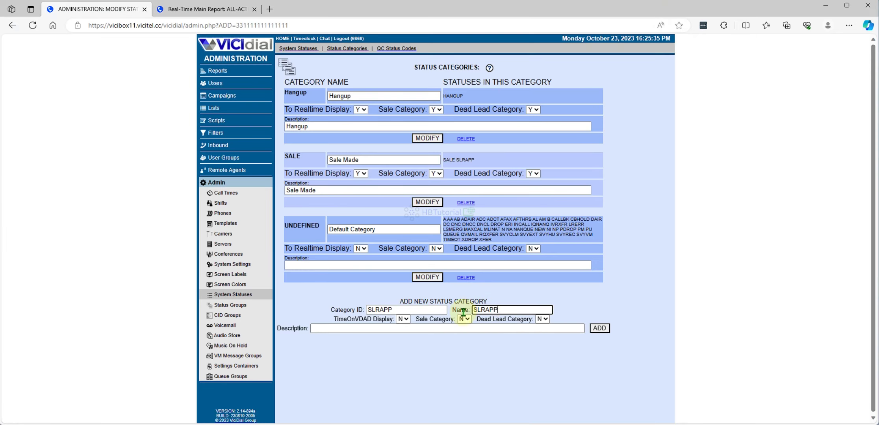
left_click(358, 329)
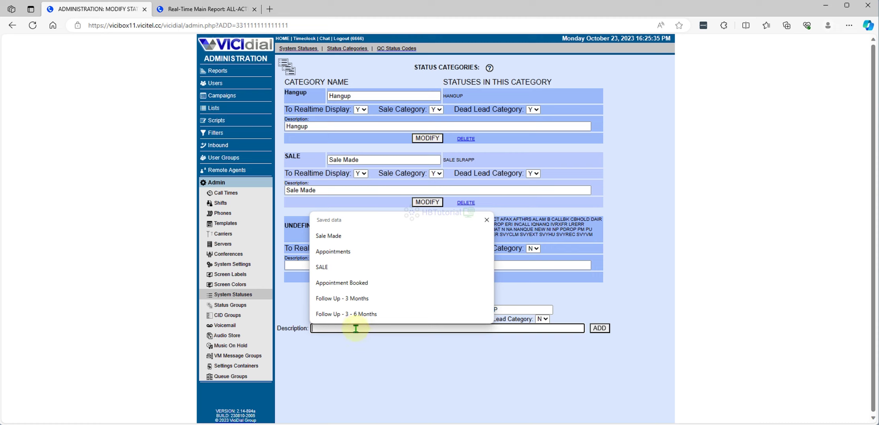
key("ctrl+v")
- Set TimeOnVDAD Display, Sale Category and Dead Lead Category to Y for the new category
left_click(403, 319)
left_click(401, 328)
left_click(464, 319)
left_click(463, 329)
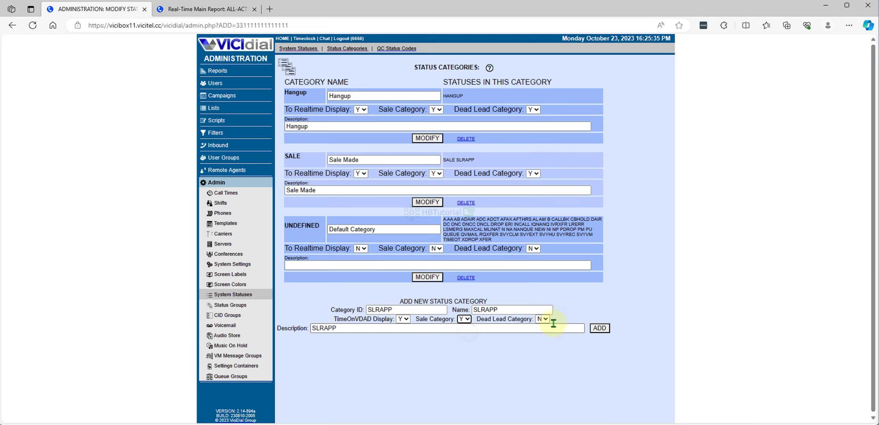
left_click(548, 319)
left_click(539, 329)
- Describe the category as Solar Appointments, add it, then go to Campaigns
double_click(361, 328)
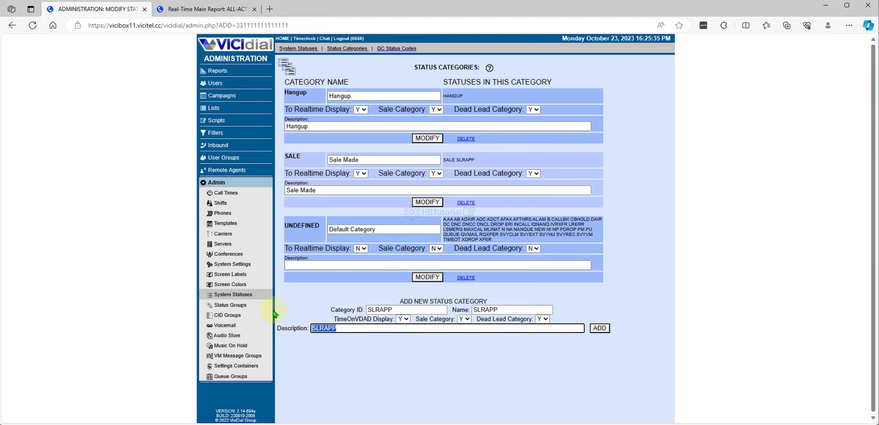
type("Solar Appointments")
left_click(600, 329)
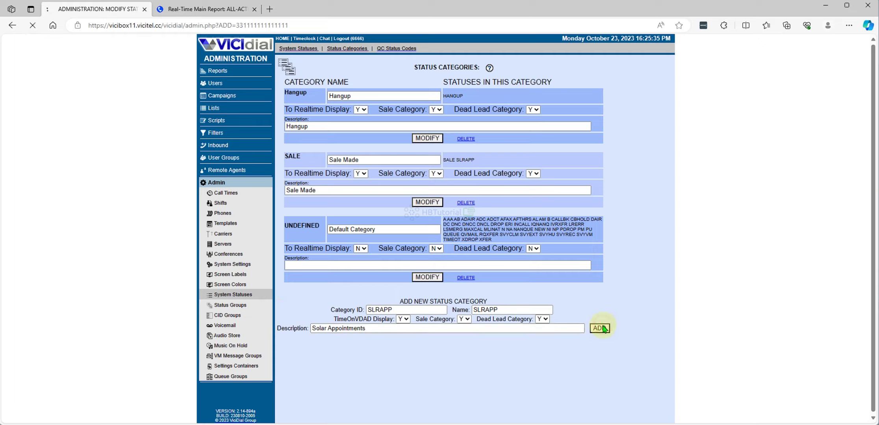
left_click(215, 97)
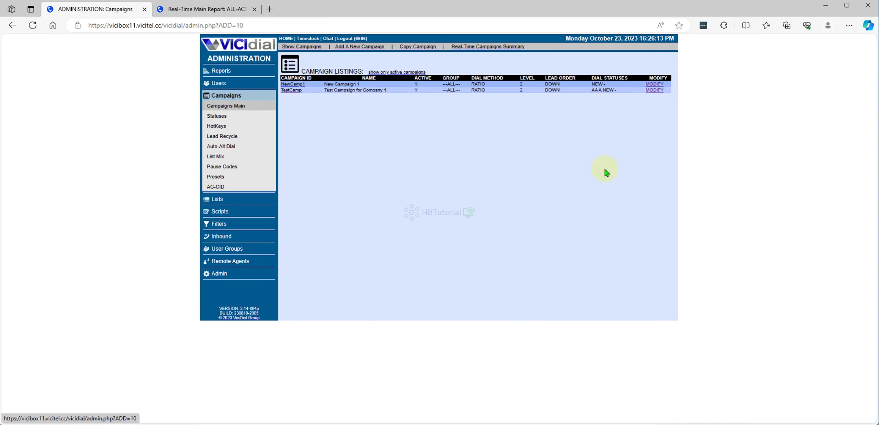
- Assign TestCamp's SLRAPP status to the SLRAPP - SLRAPP category, save, and view the real-time report
left_click(654, 90)
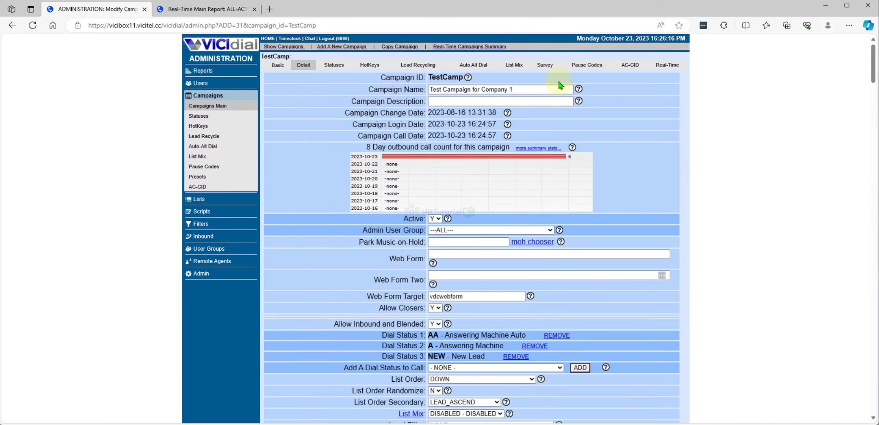
left_click(327, 67)
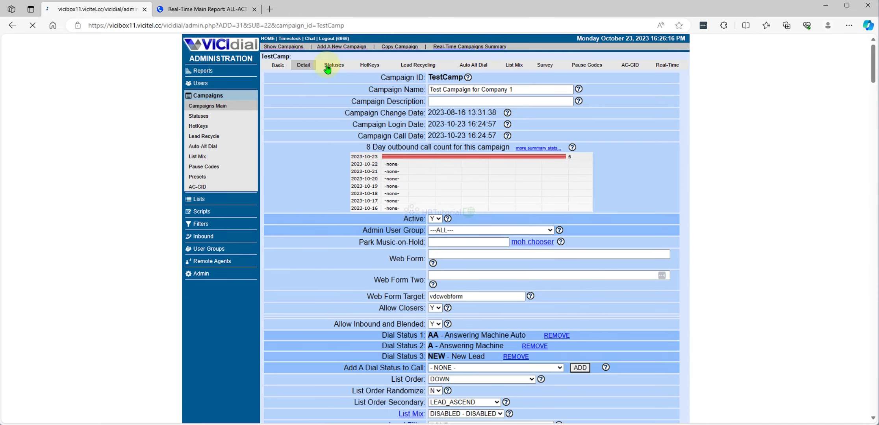
left_click(392, 215)
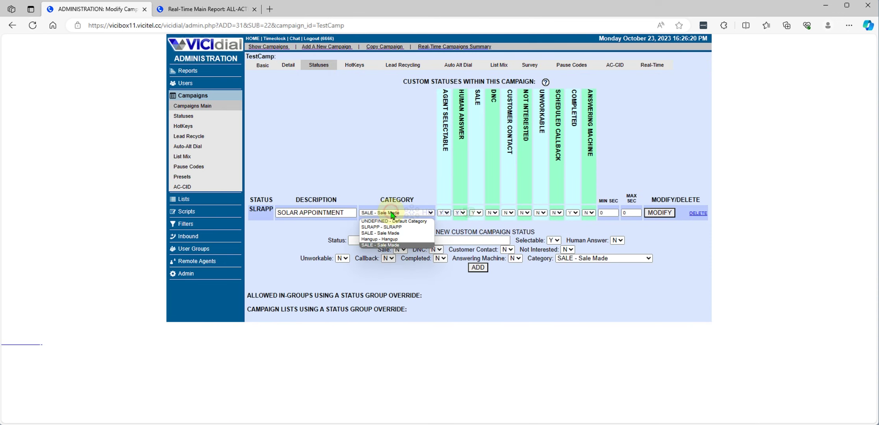
left_click(382, 228)
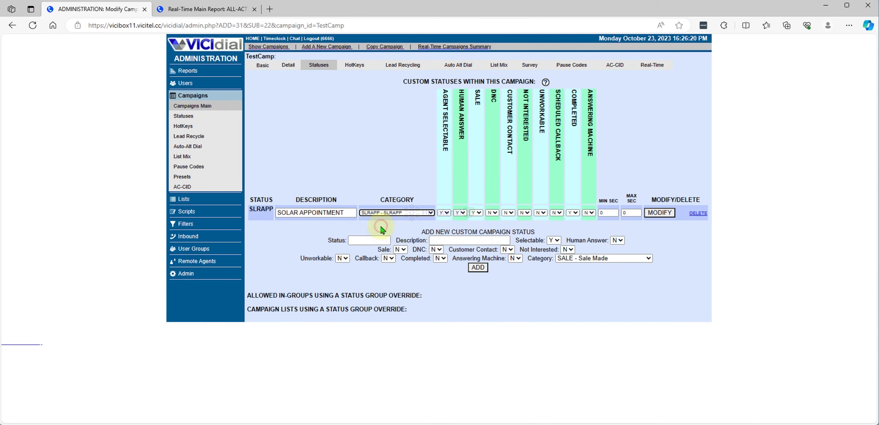
left_click(661, 212)
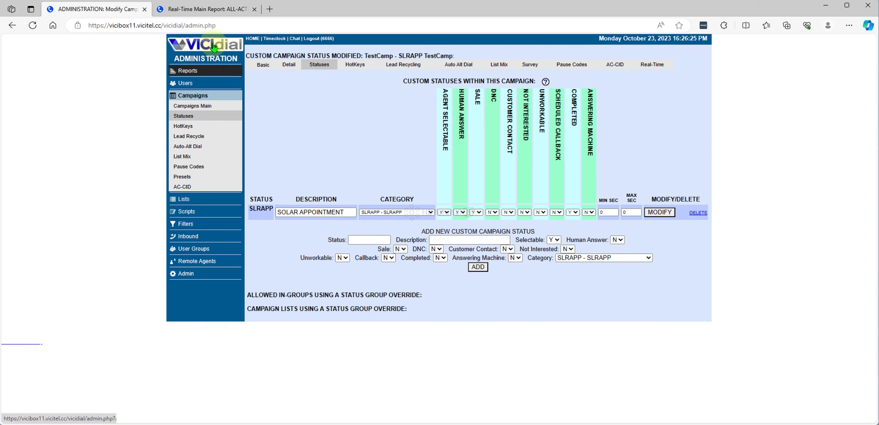
left_click(194, 10)
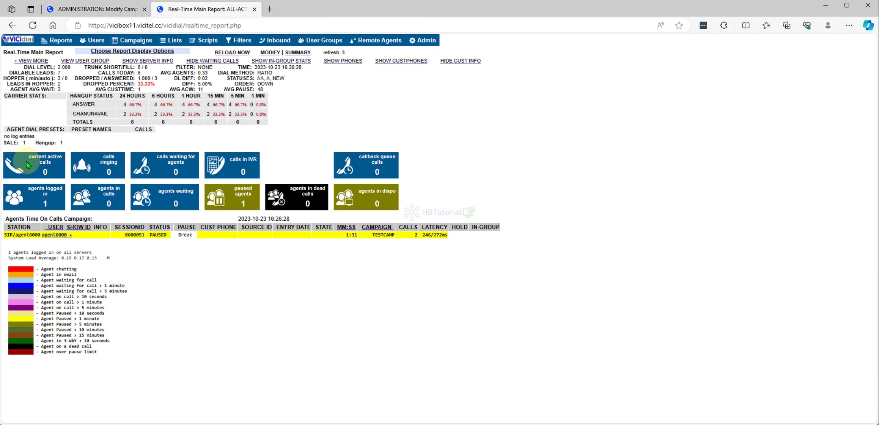
- Highlight the SALE, Hangup and SLRAPP counters on the report, then return to Admin
left_click_drag(5, 144, 67, 143)
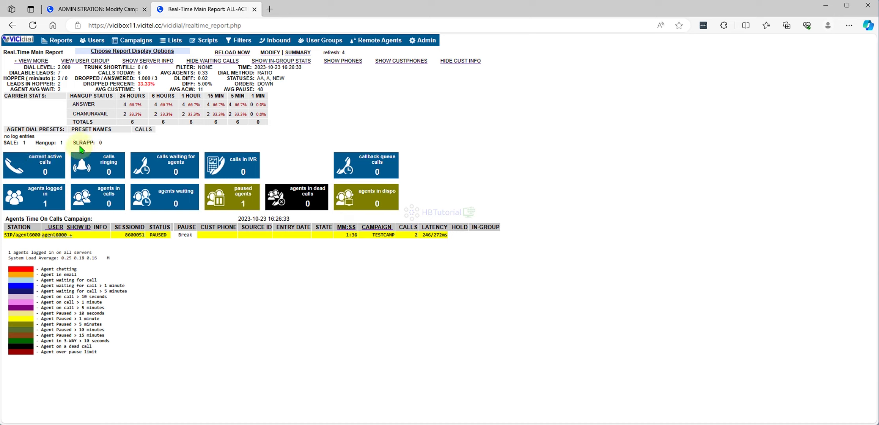
triple_click(94, 143)
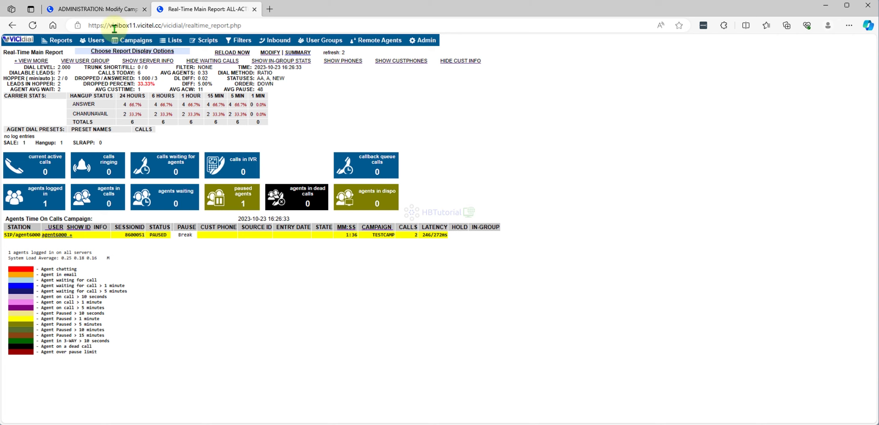
left_click(111, 8)
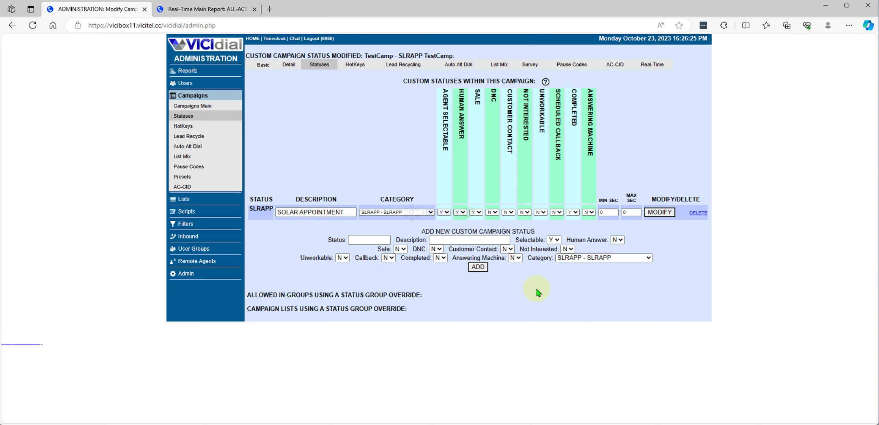
left_click(182, 275)
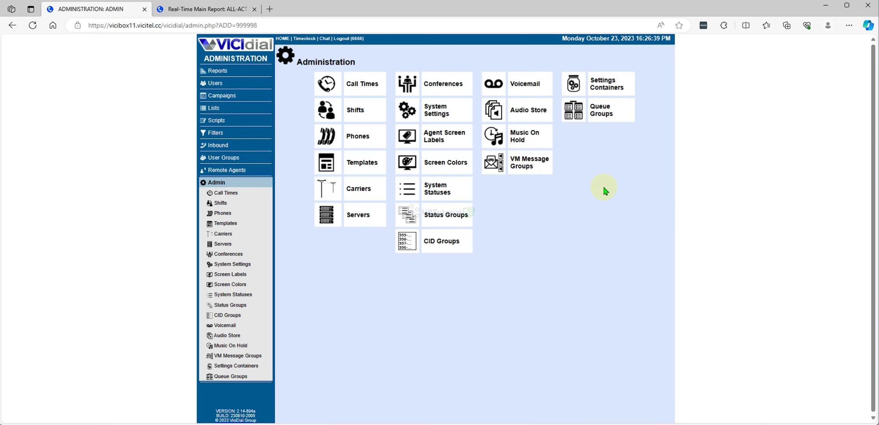
- Set the SALE system status's Sale flag to N and save it
left_click(440, 192)
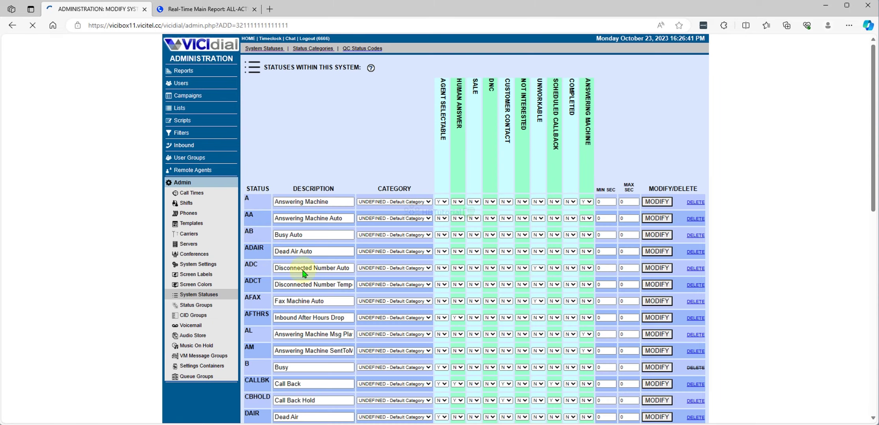
scroll(373, 273, "down", 20)
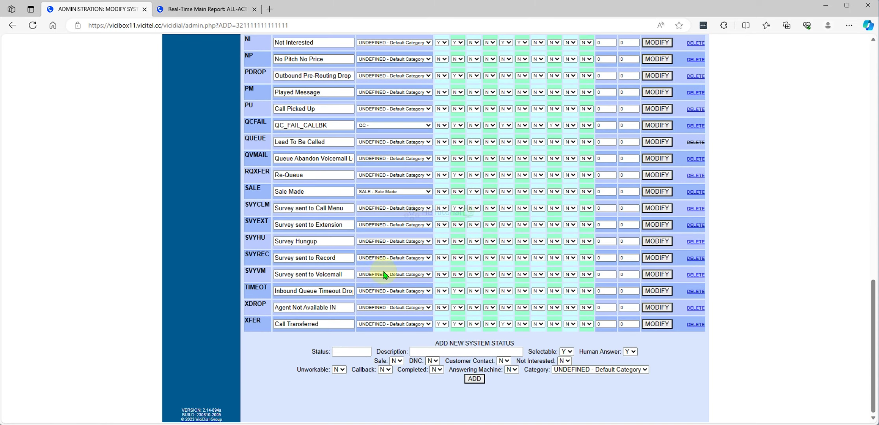
left_click(469, 192)
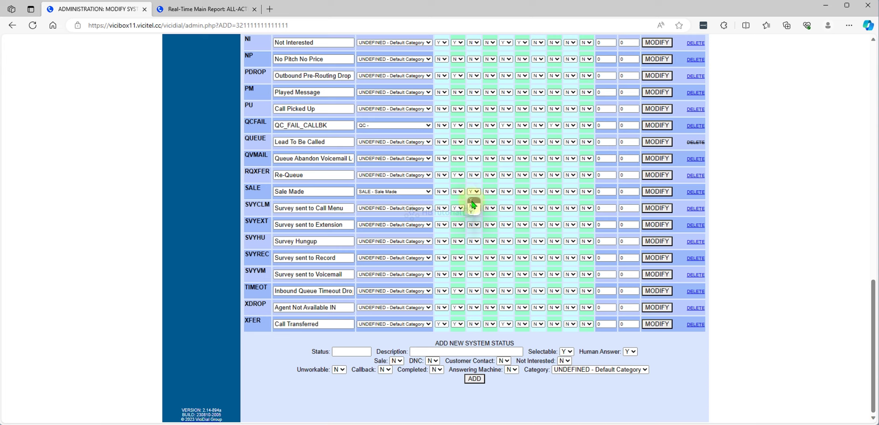
left_click(474, 207)
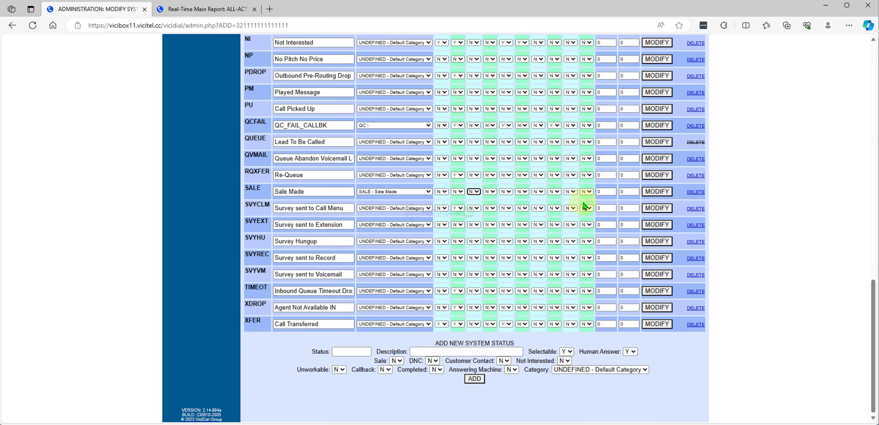
left_click(658, 192)
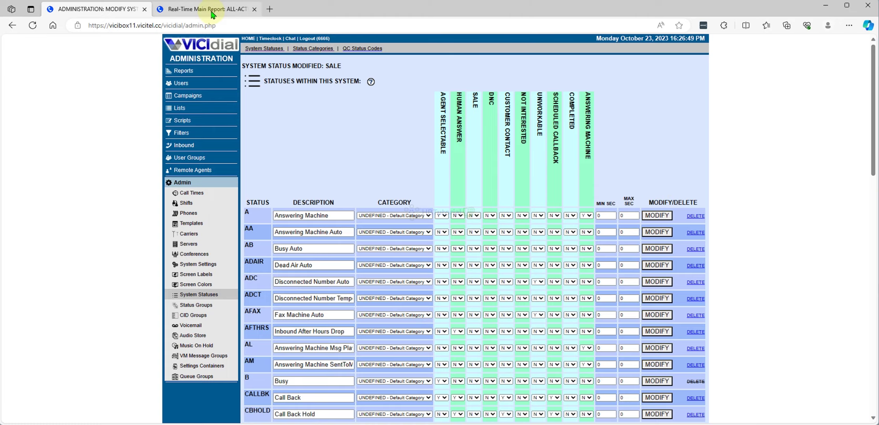
- Move SALE into the UNDEFINED category, save, and return to the real-time report
scroll(417, 185, "down", 15)
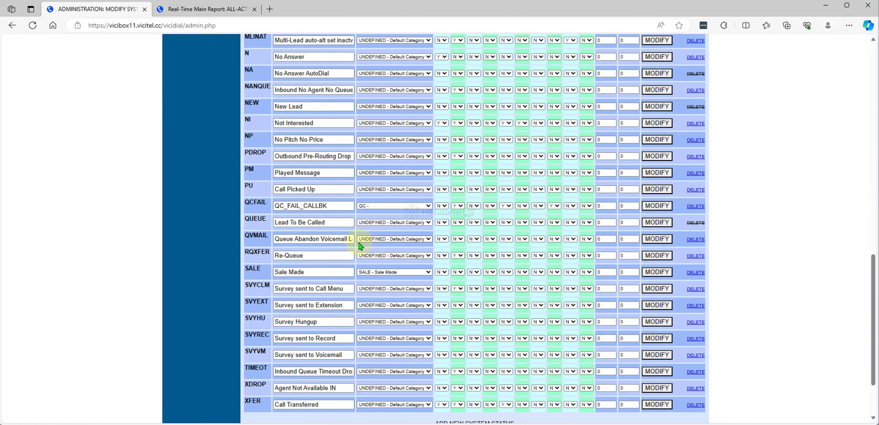
left_click(374, 271)
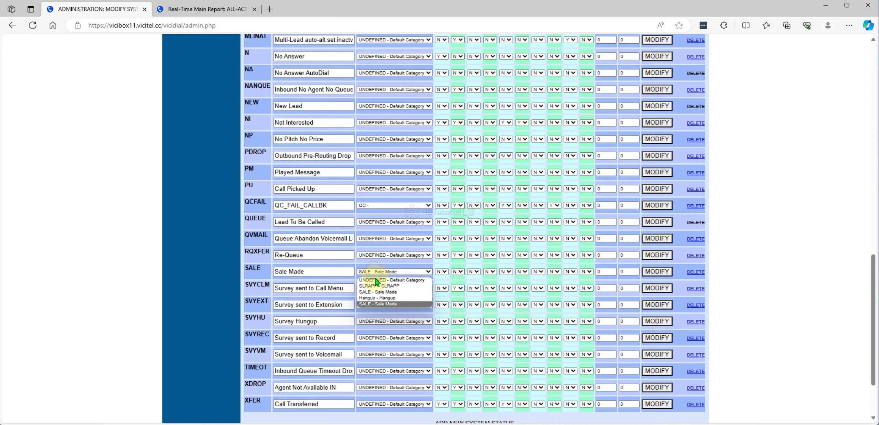
left_click(375, 281)
scroll(512, 302, "down", 2)
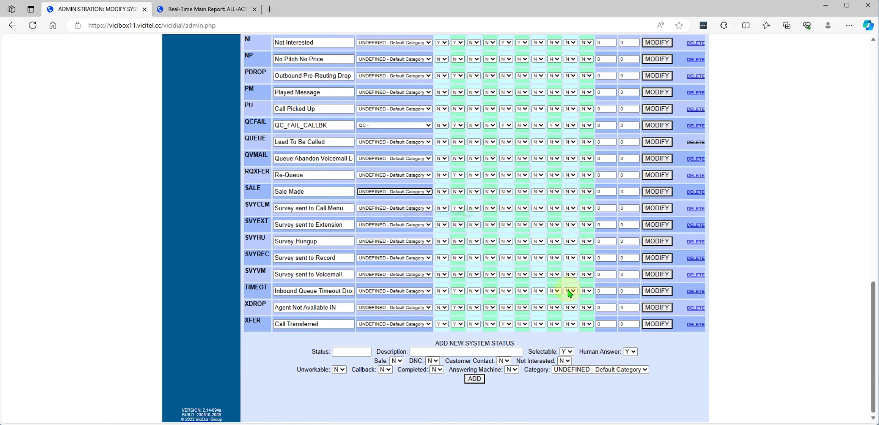
left_click(664, 196)
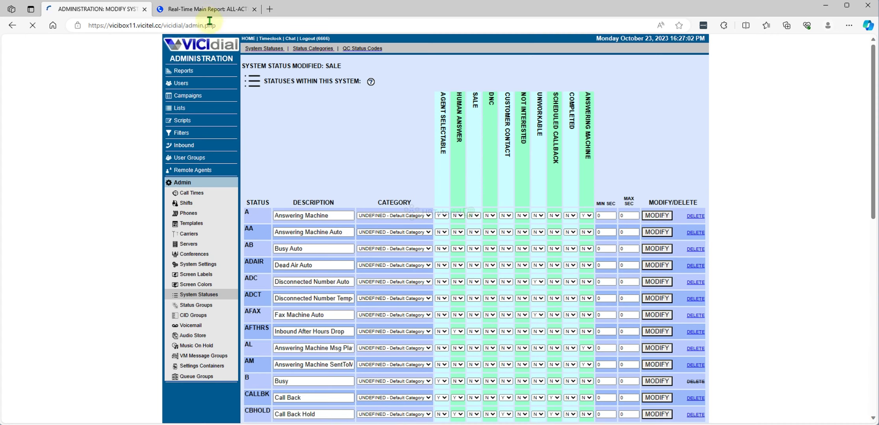
left_click(201, 8)
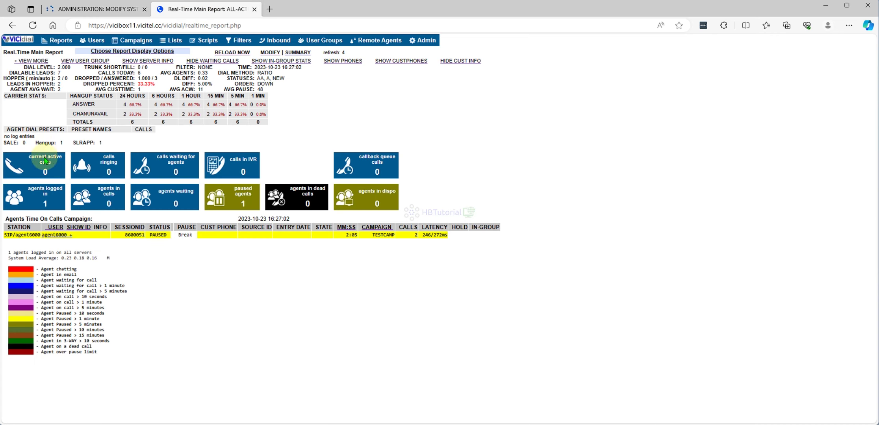
left_click_drag(34, 144, 112, 143)
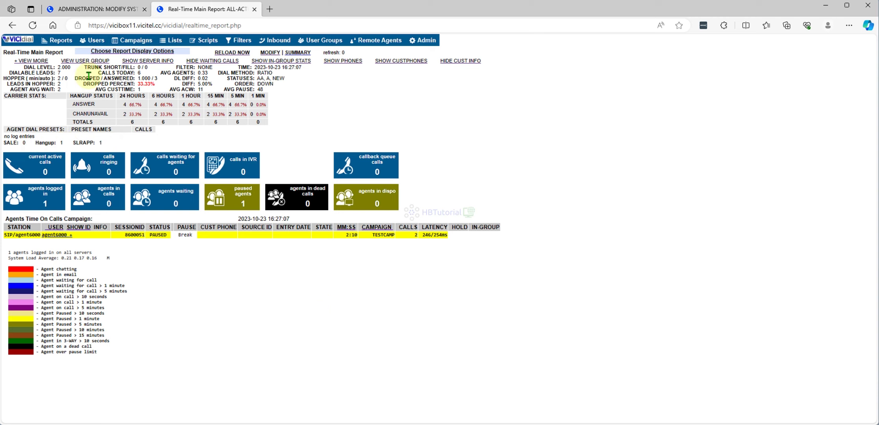
left_click(33, 26)
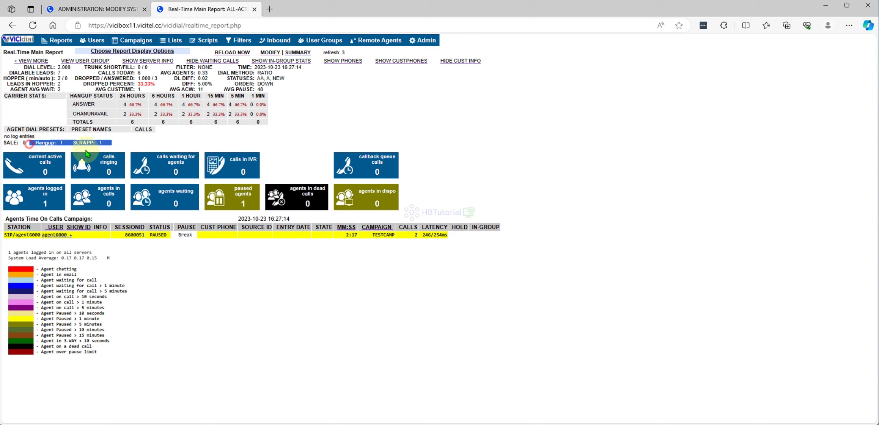
key("ctrl+shift+e")
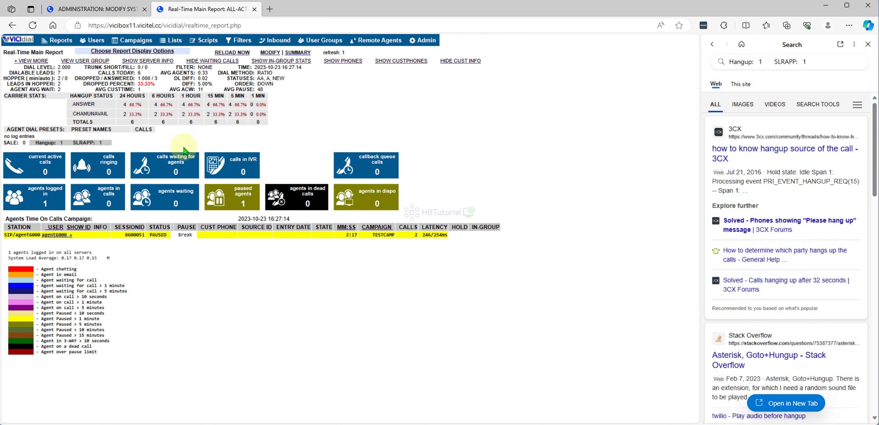
left_click(868, 45)
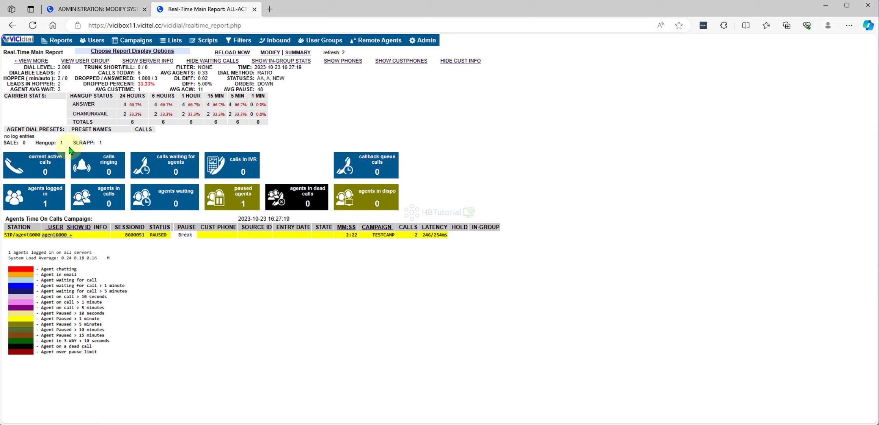
left_click_drag(4, 146, 114, 147)
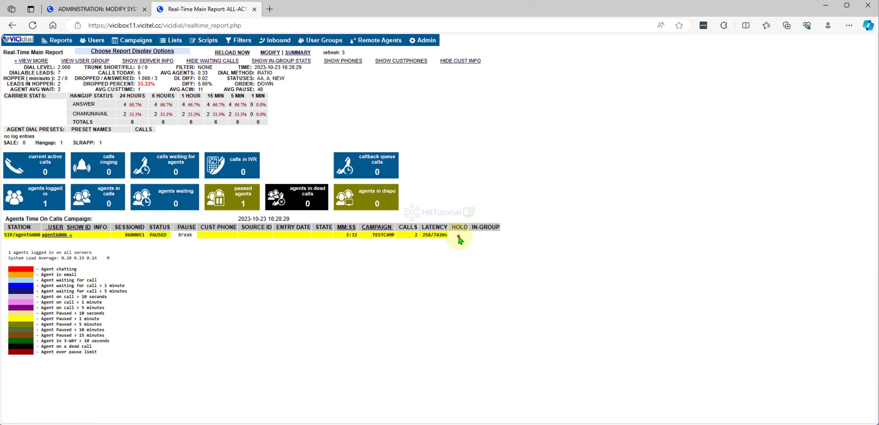
left_click(459, 169)
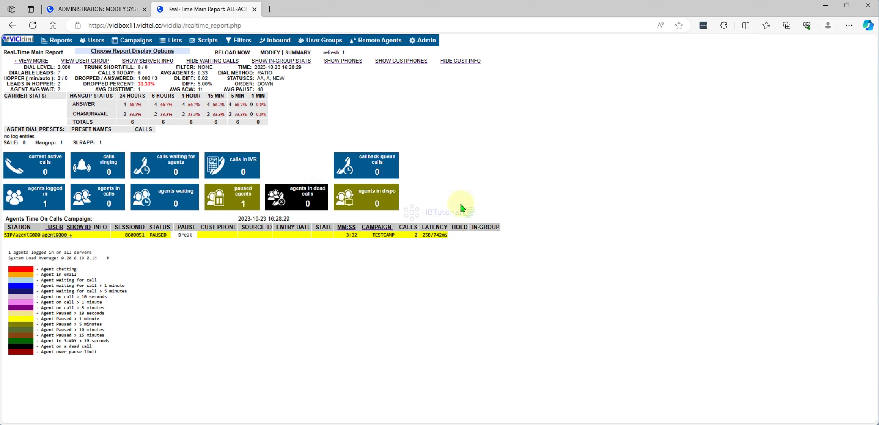